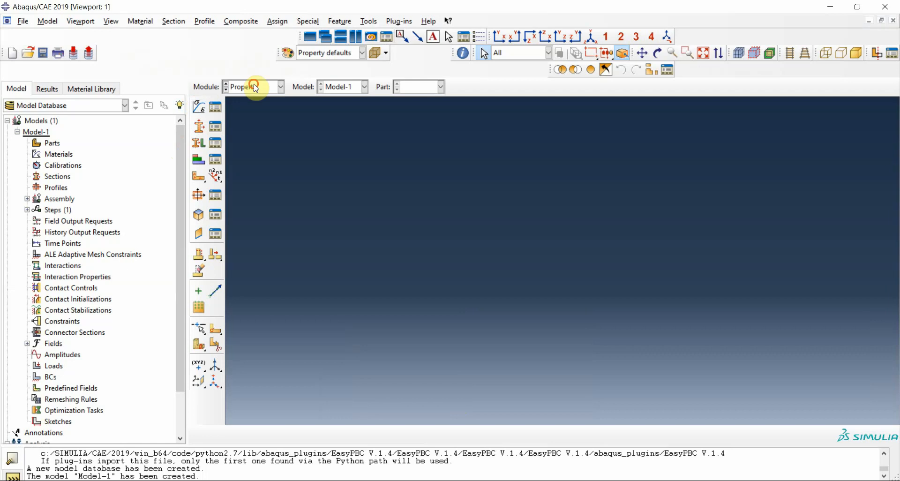
- Start a new 2D planar deformable shell part with an approximate size of 200
click(256, 87)
click(254, 98)
click(198, 106)
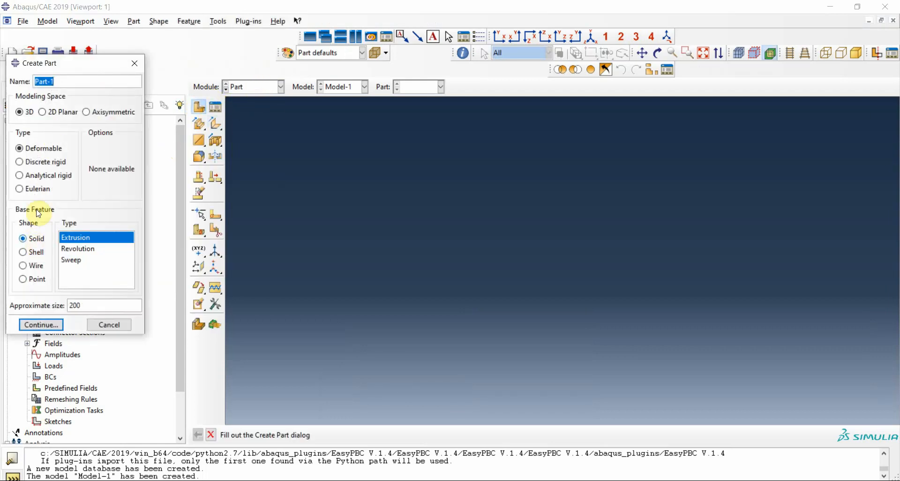
click(37, 253)
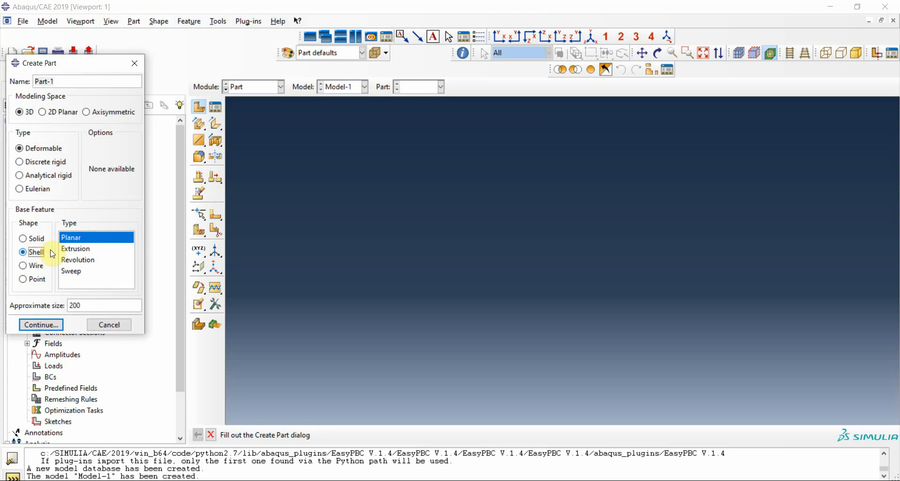
click(70, 112)
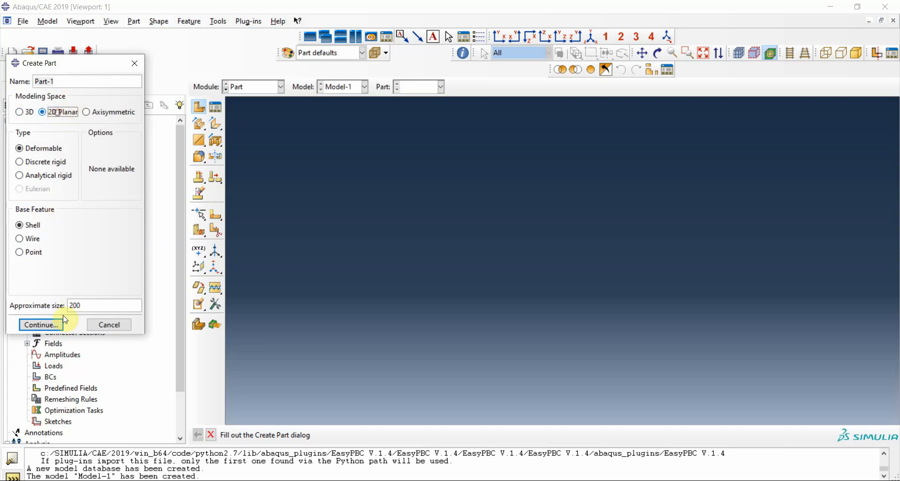
click(40, 324)
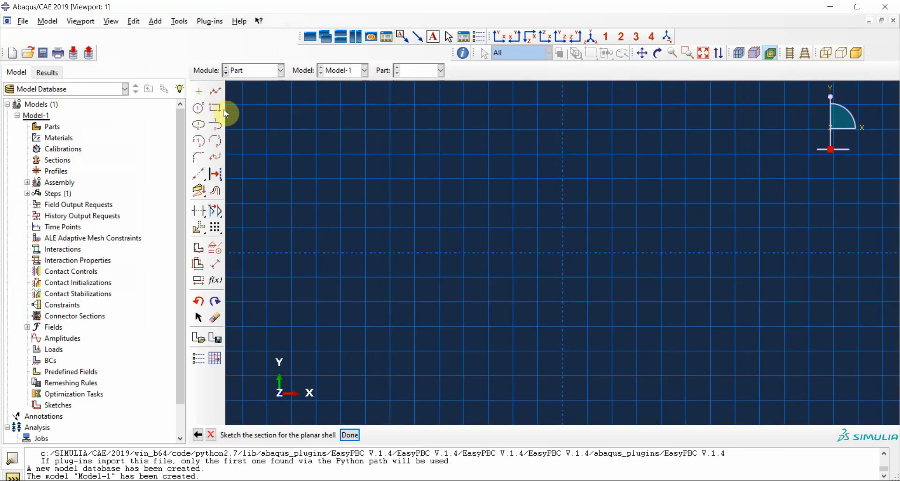
- Sketch a rectangle with opposite corners at (-40, -40) and (40, 40)
click(215, 108)
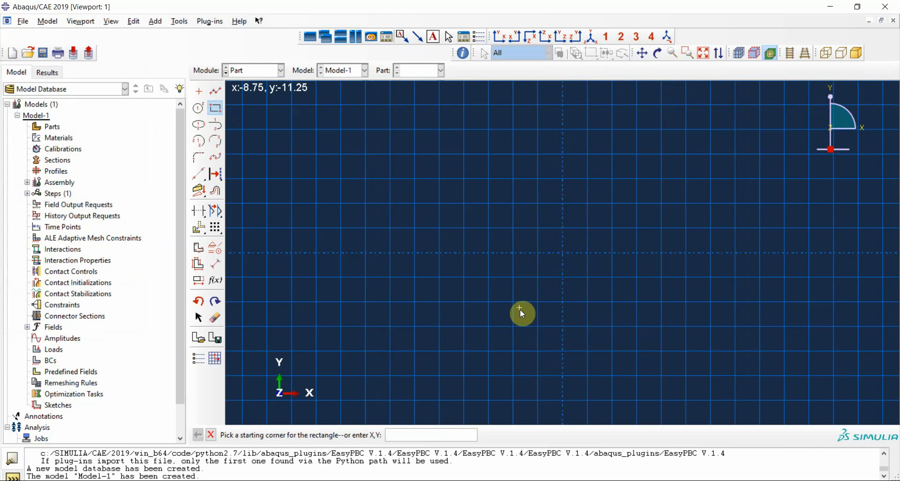
text(-40 -40)
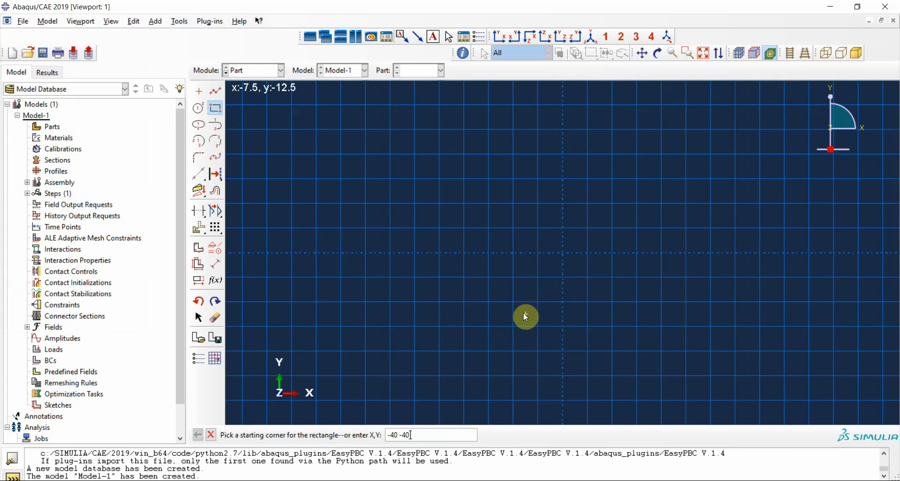
key(Return)
text(40)
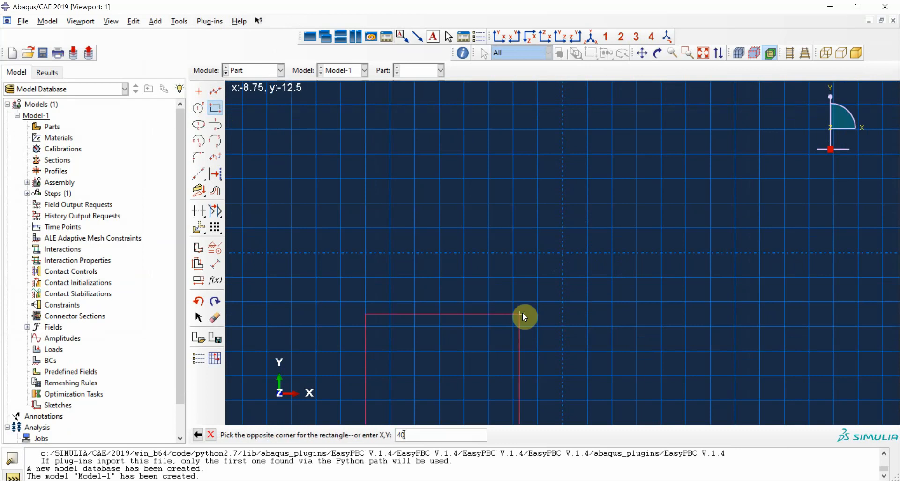
text( 40)
key(Return)
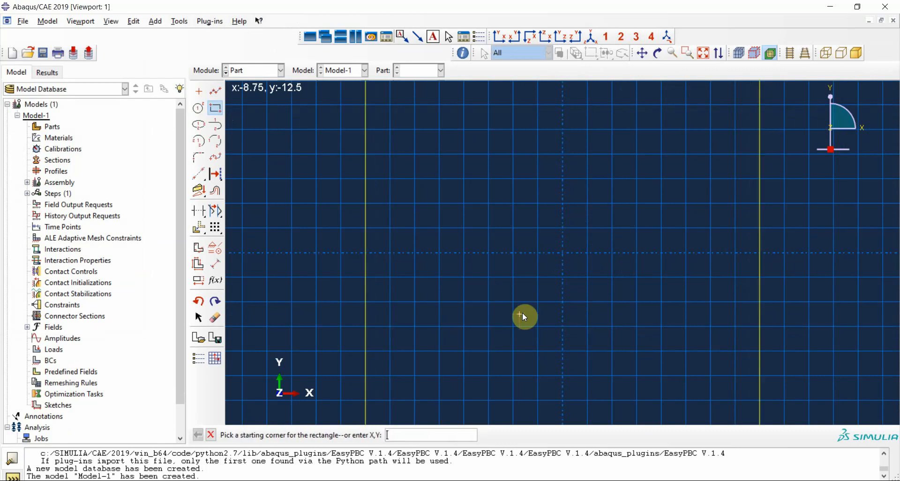
- Sketch a circle of radius 2.8 centred on the origin and finish the sketch to form the plate with a hole
click(199, 108)
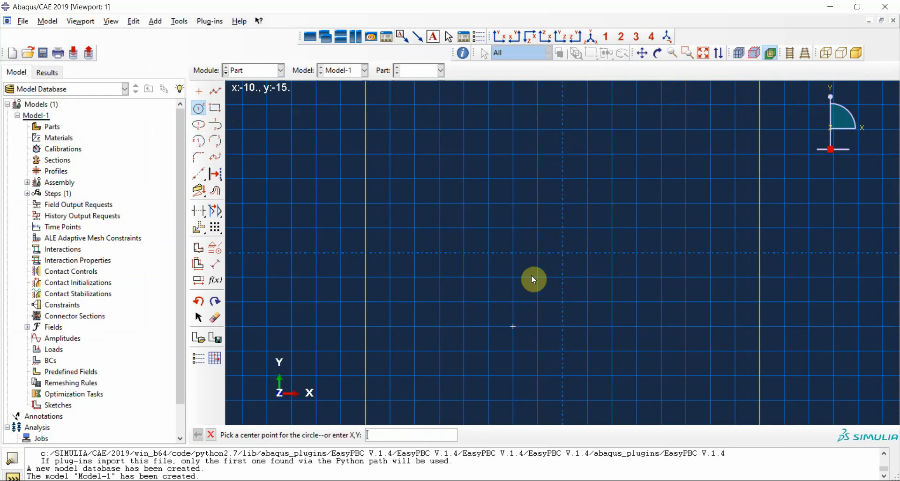
click(562, 253)
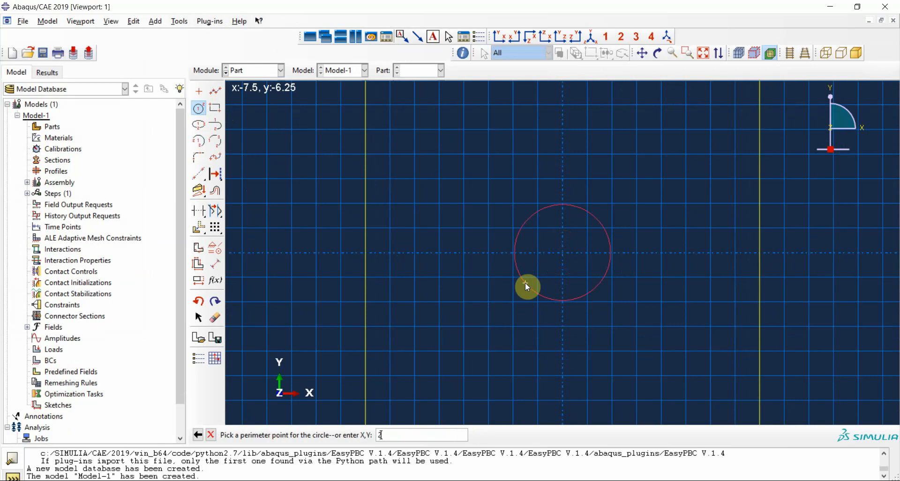
text(2.8)
key(Return)
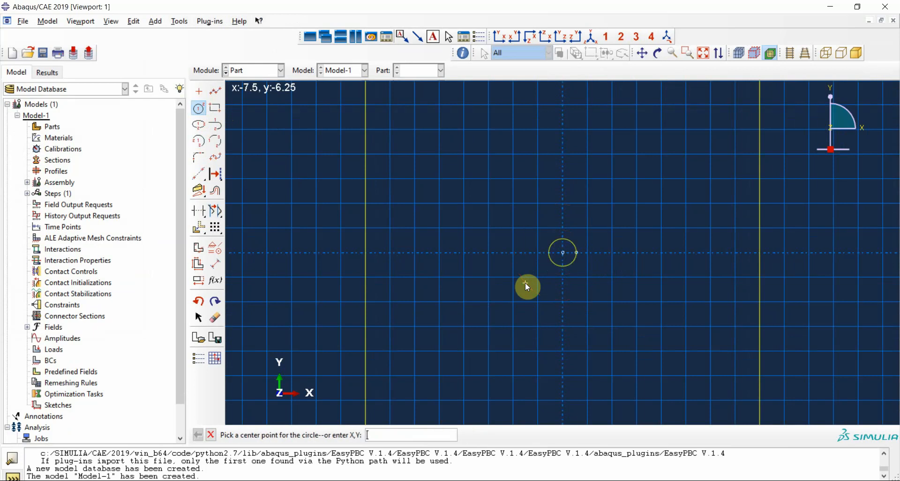
click(210, 435)
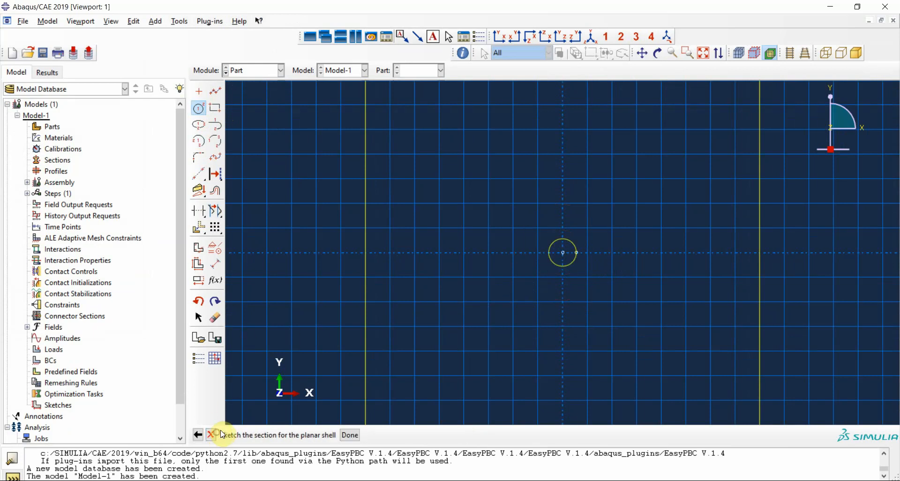
click(350, 434)
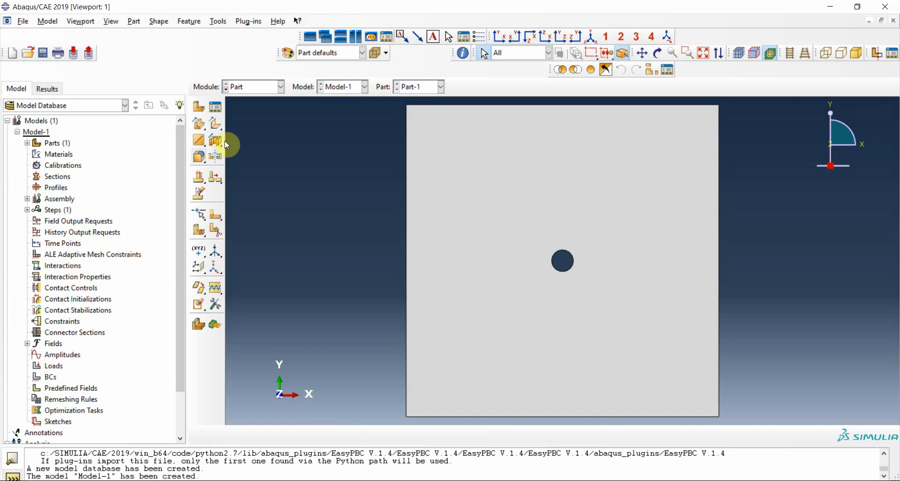
- In the Property module, create a material with elastic behaviour of type Engineering Constants
click(271, 87)
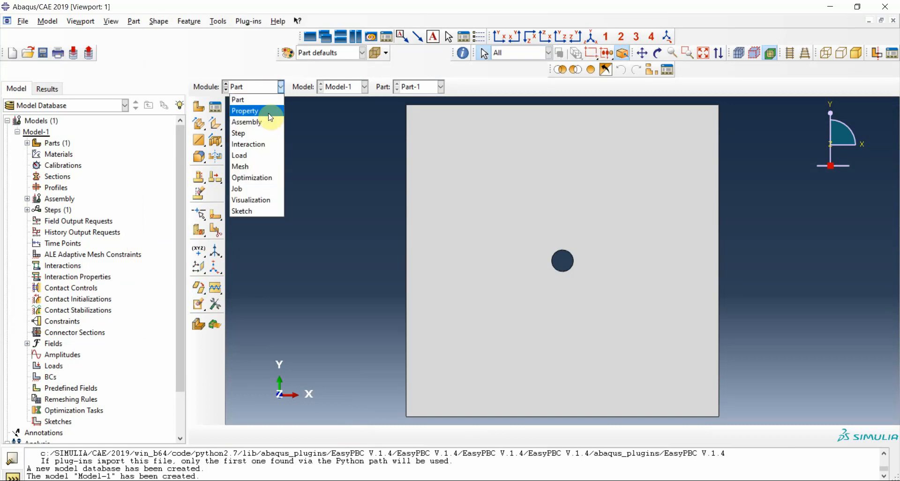
click(269, 113)
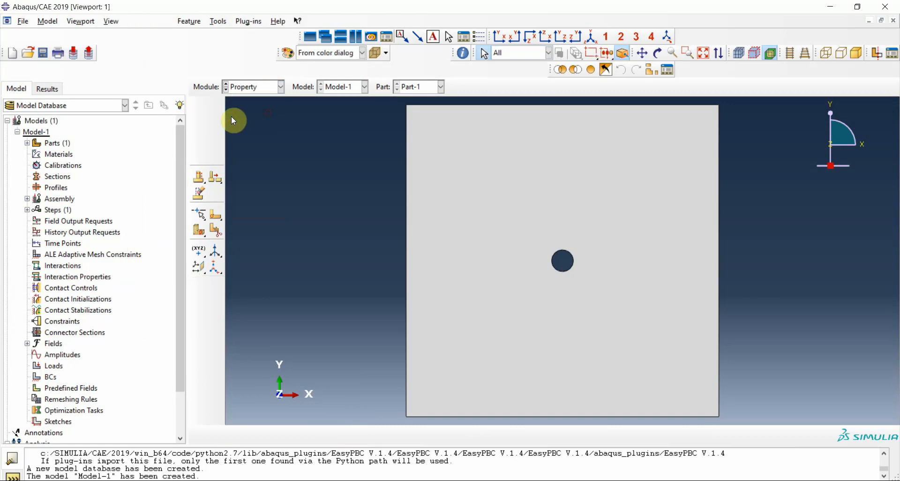
click(199, 107)
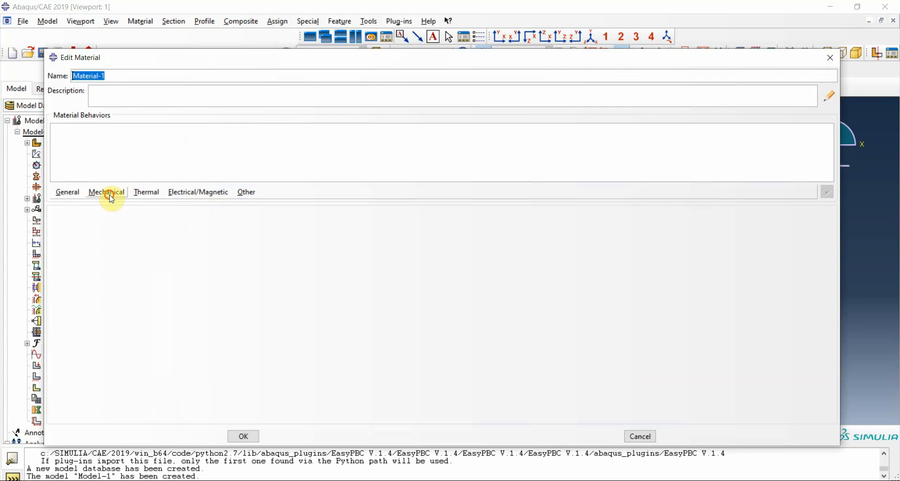
click(109, 192)
mouse_move(199, 205)
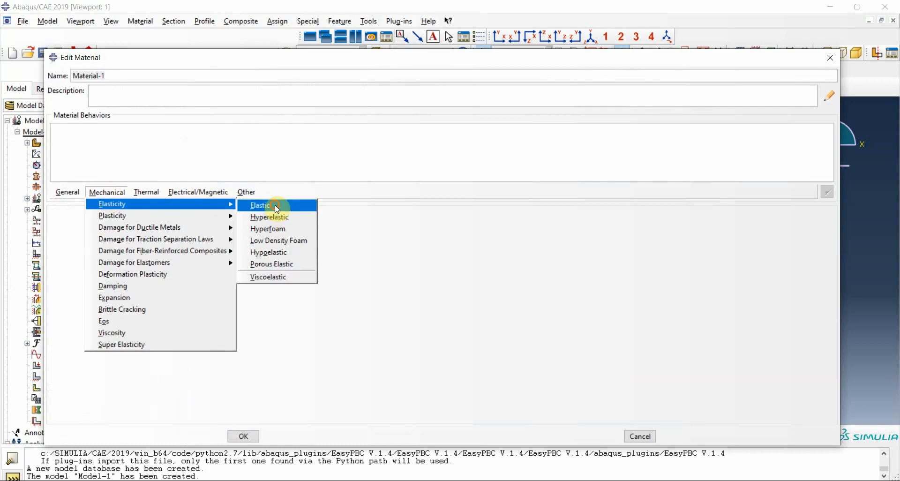
click(274, 204)
click(130, 227)
click(119, 257)
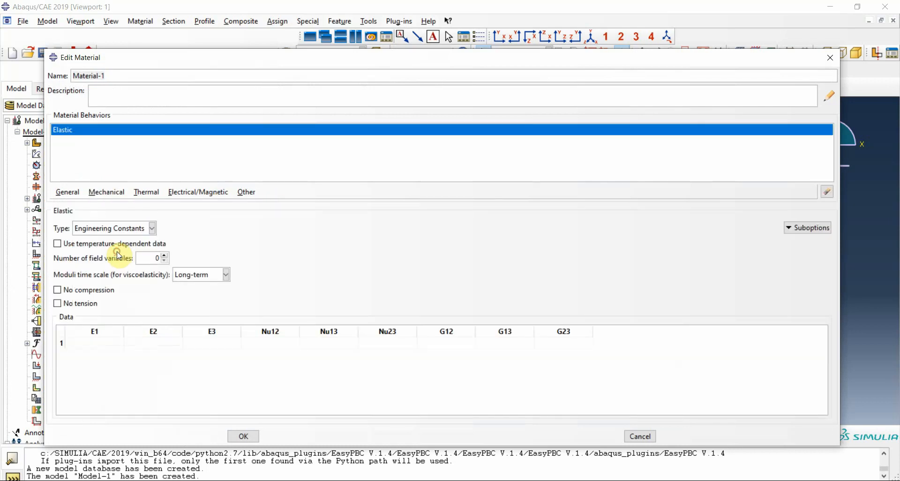
- Set the Young's moduli E1, E2 and E3 to 111.1
click(95, 344)
key(Tab)
key(Tab)
text(111.1)
key(Tab)
- Set the Poisson's ratios Nu12, Nu13 and Nu23 to 0.033
text(003)
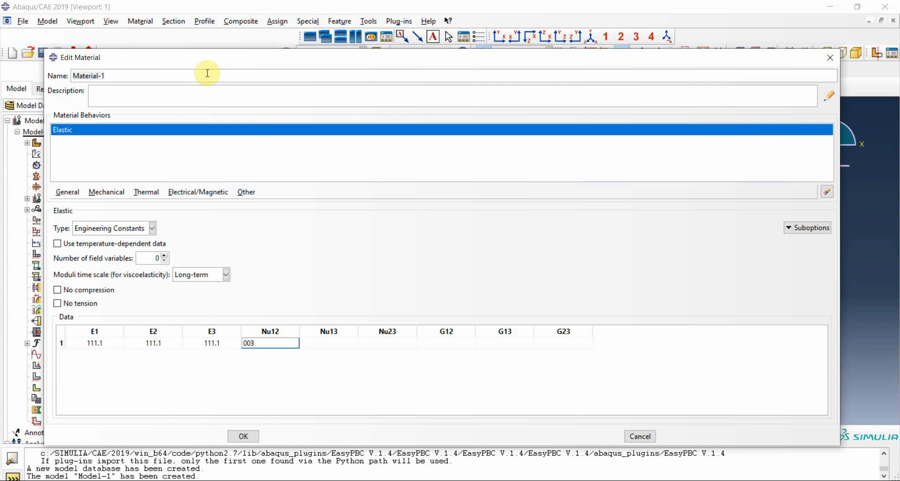
key(BackSpace)
key(BackSpace)
text(.033)
key(Tab)
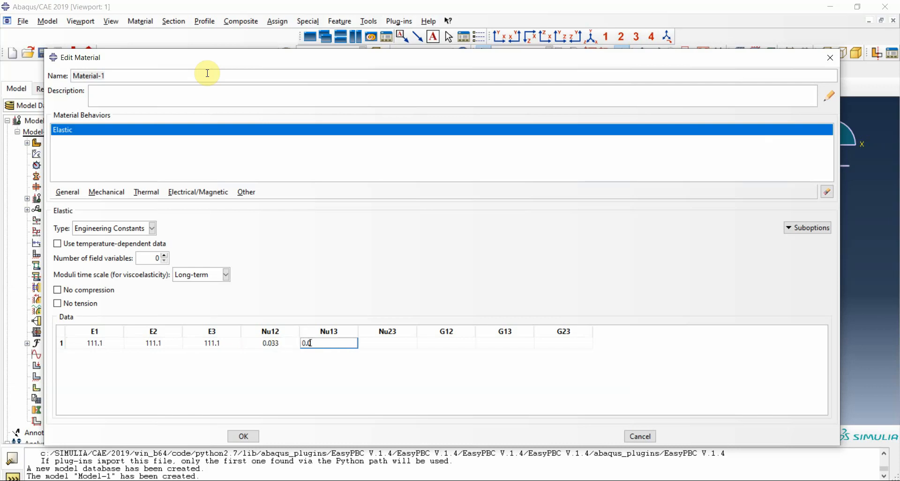
text(0.033)
key(Tab)
text(0.0)
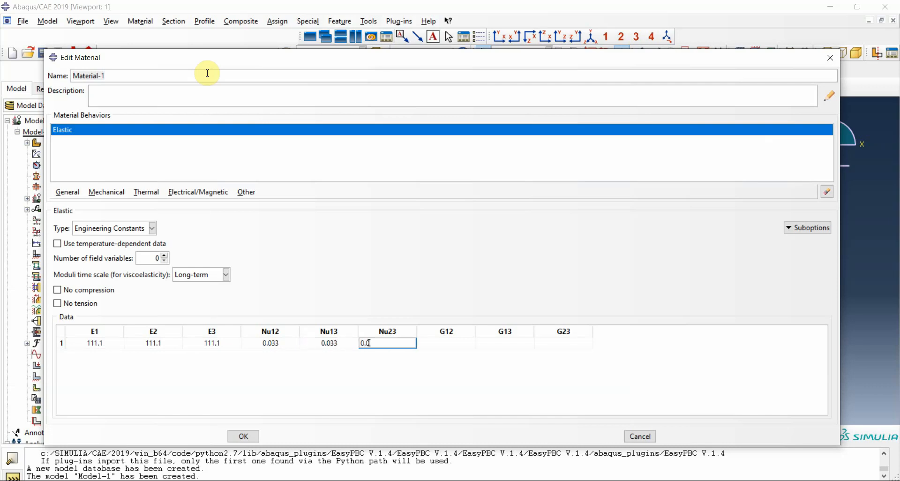
key(Tab)
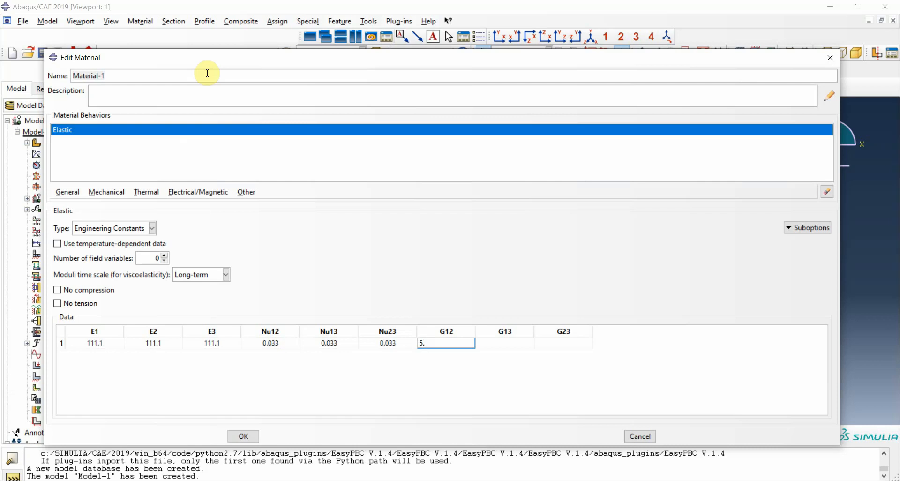
- Set the shear moduli G12, G13 and G23 to 5.399e3
text(5.399e3)
key(Tab)
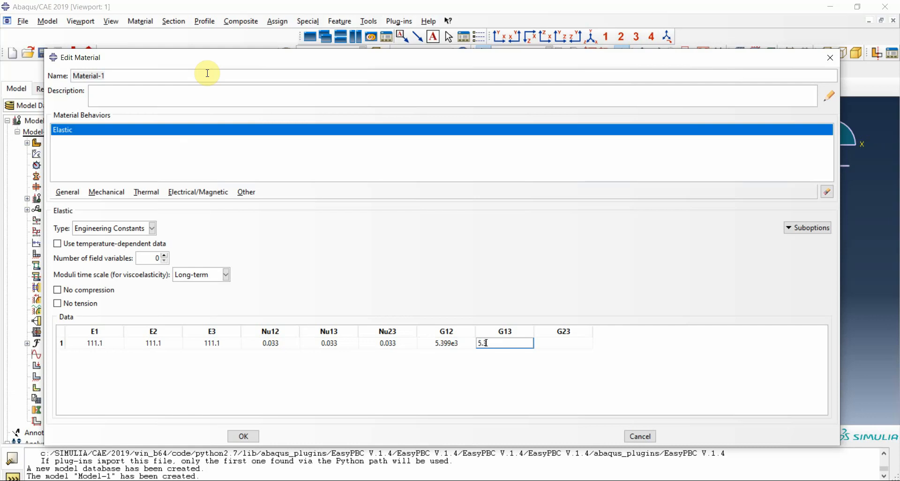
text(5.399e3)
key(Tab)
text(5.)
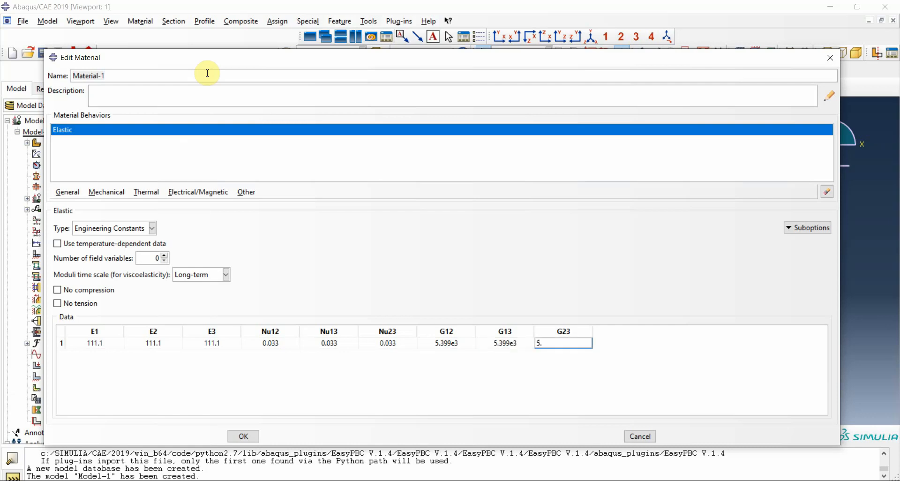
text(399e3)
- Set the Young's moduli E1, E2 and E3 to 111.1e3 and save the material
click(107, 343)
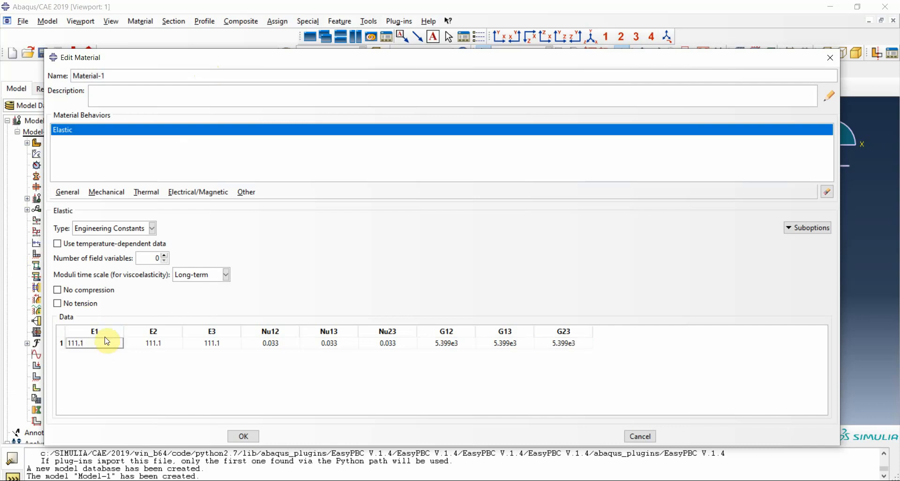
text(e3)
key(Tab)
text(111)
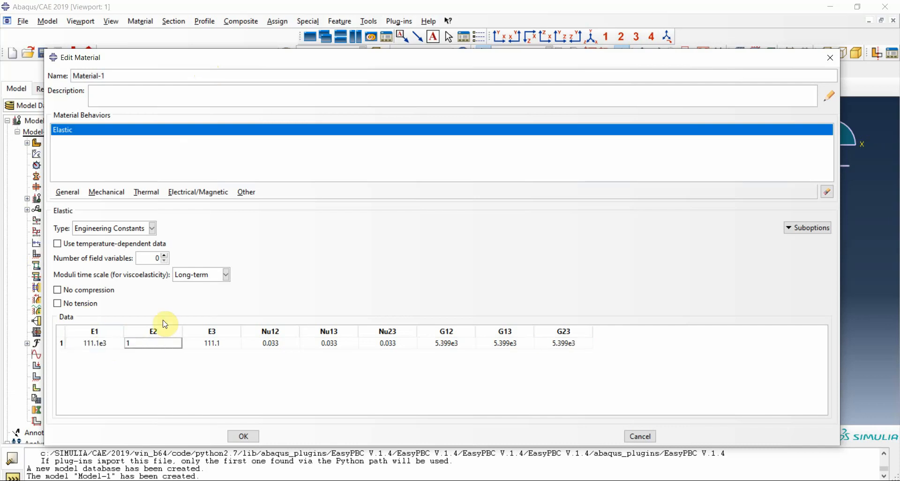
text(.1e3)
key(Tab)
text(1)
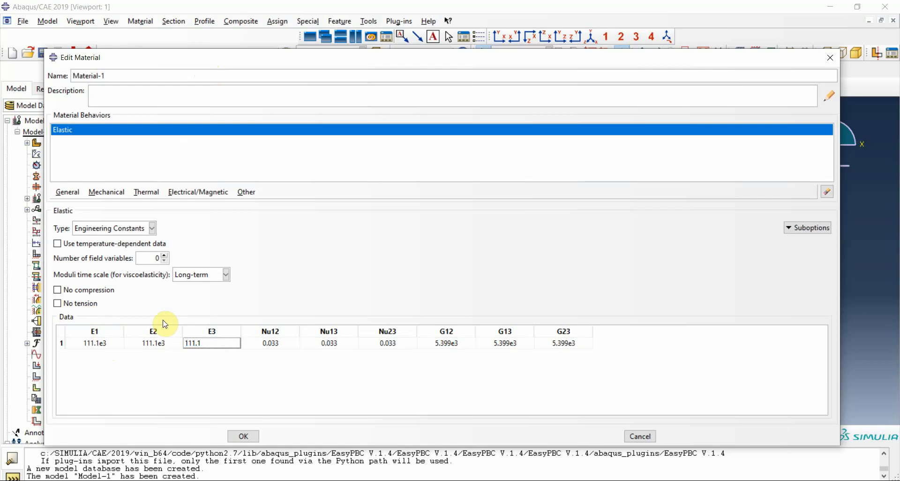
click(242, 440)
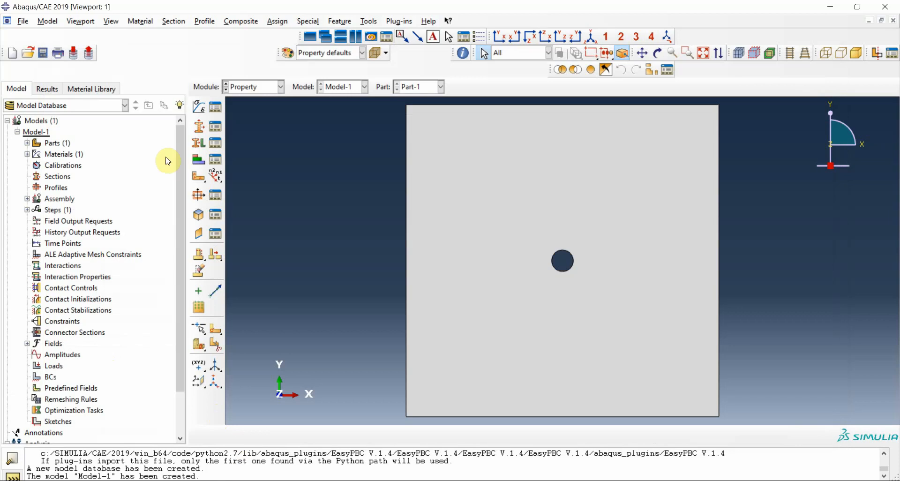
- Create a solid homogeneous section that uses Material-1
click(206, 129)
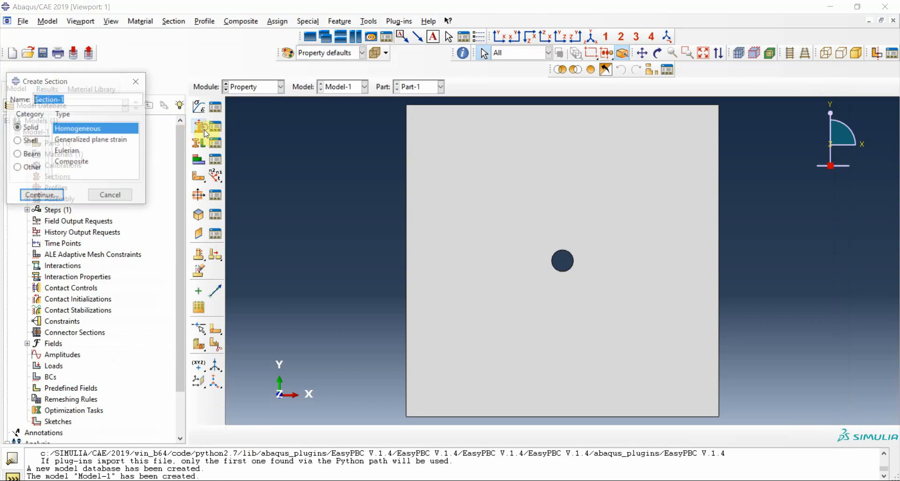
click(35, 196)
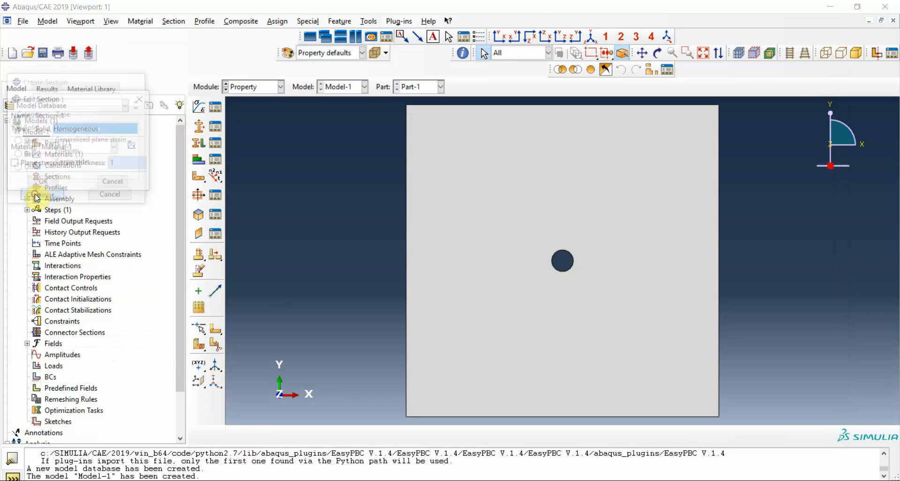
click(41, 181)
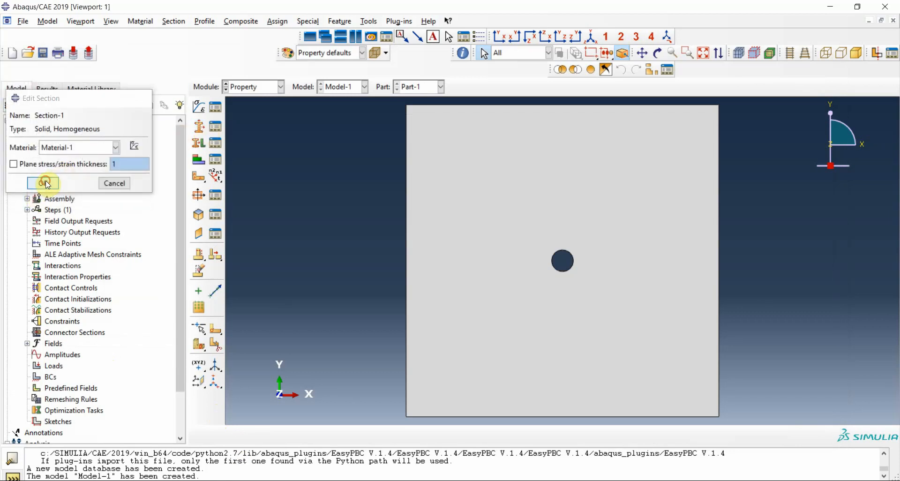
- Review the material and plane stress/strain thickness settings of Section-1
click(198, 135)
click(137, 78)
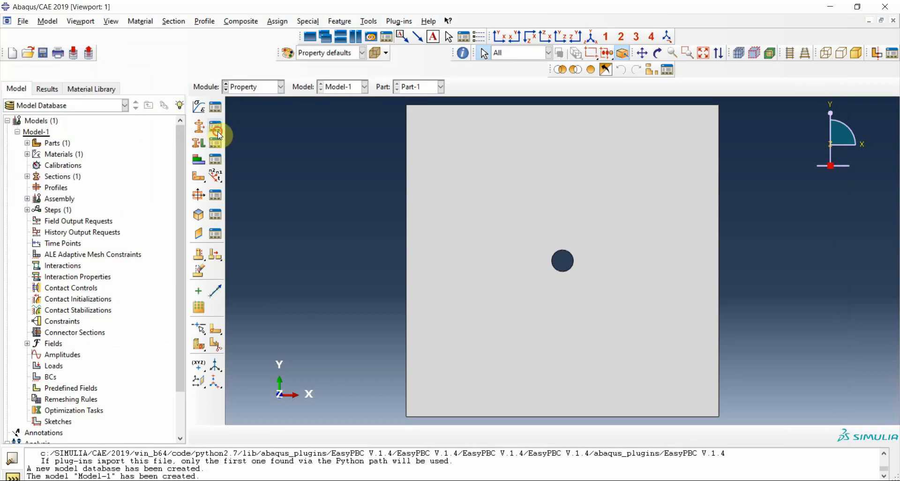
click(218, 135)
click(143, 248)
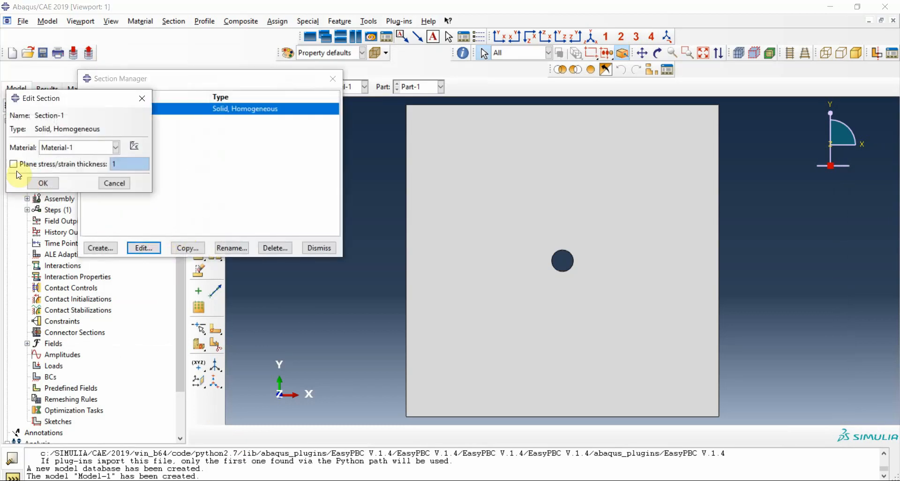
click(37, 182)
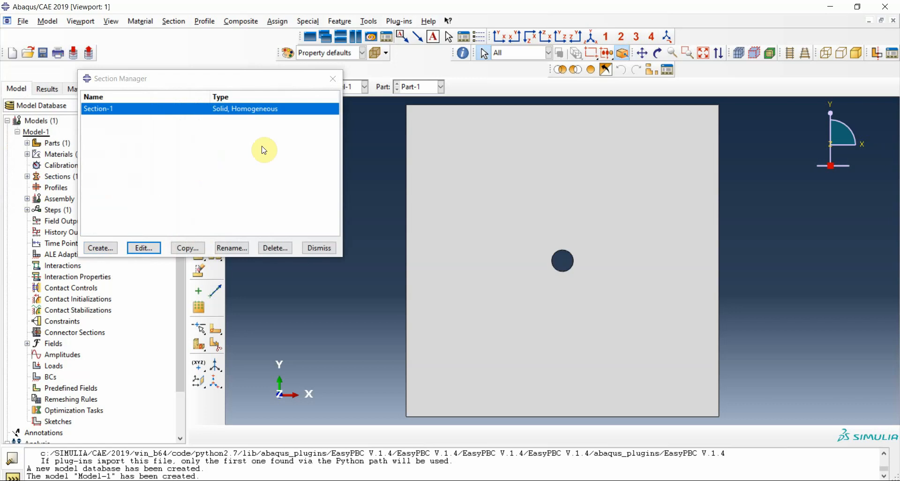
click(333, 79)
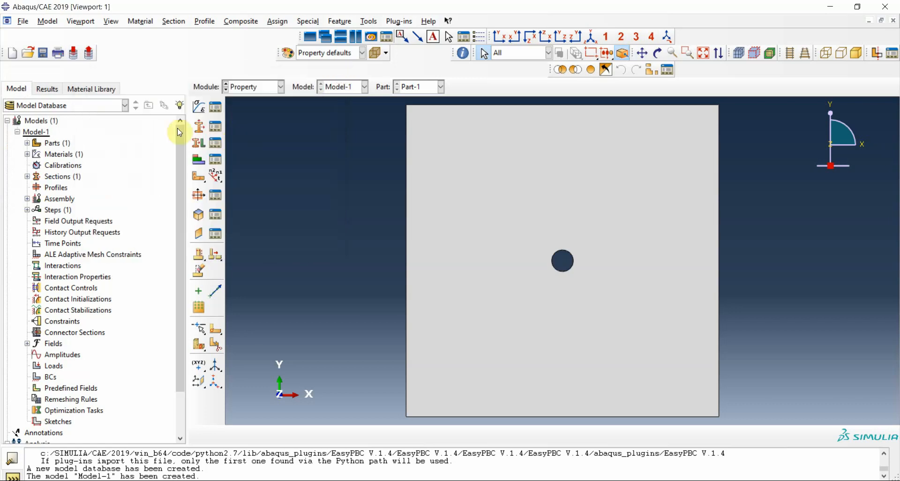
- Assign Section-1 to the whole plate as a set, with the thickness taken from the section
click(199, 143)
click(469, 158)
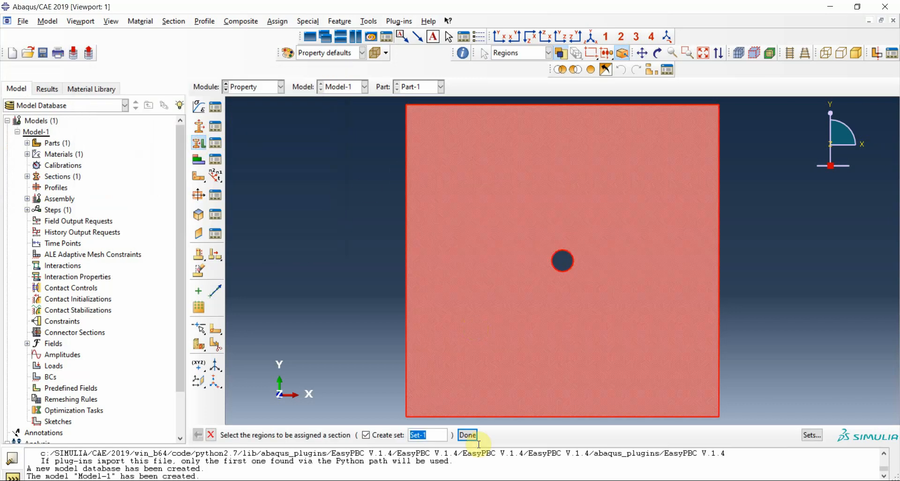
click(468, 435)
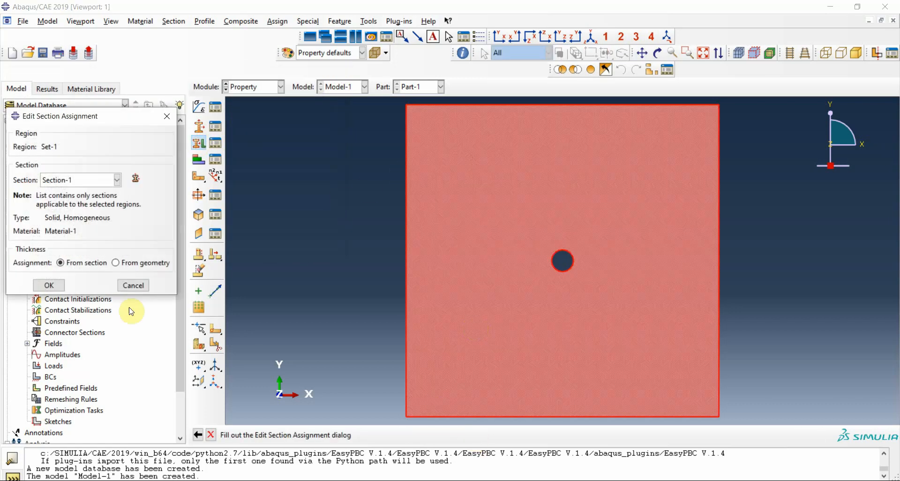
click(49, 285)
- Assign the plate a material orientation defined by the global coordinate system, with no additional rotation and stacking in element isoparametric direction 3
click(199, 177)
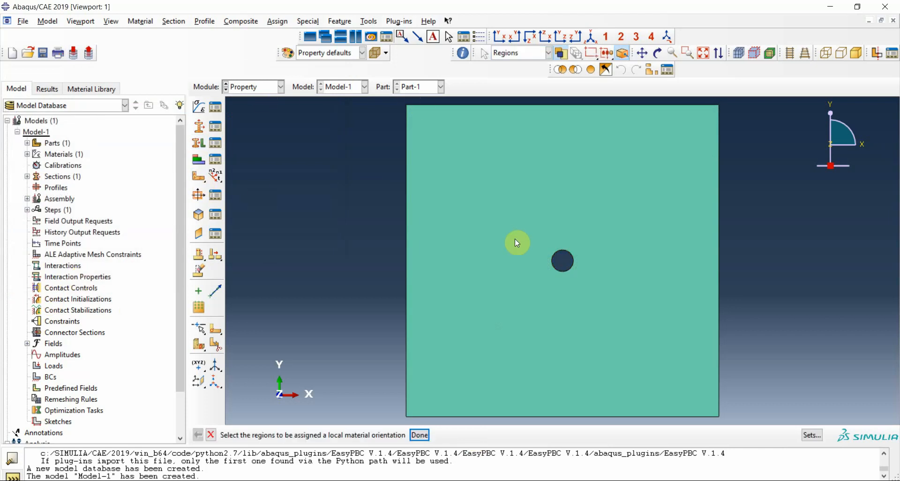
click(516, 241)
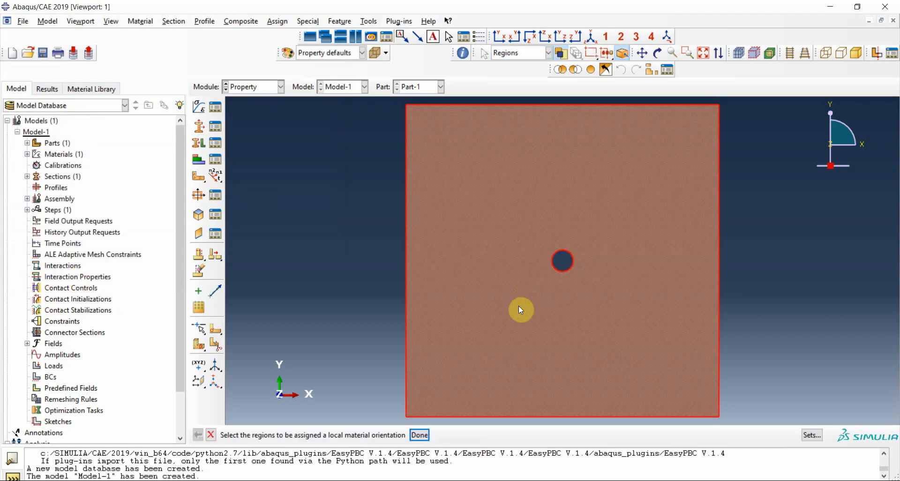
click(419, 437)
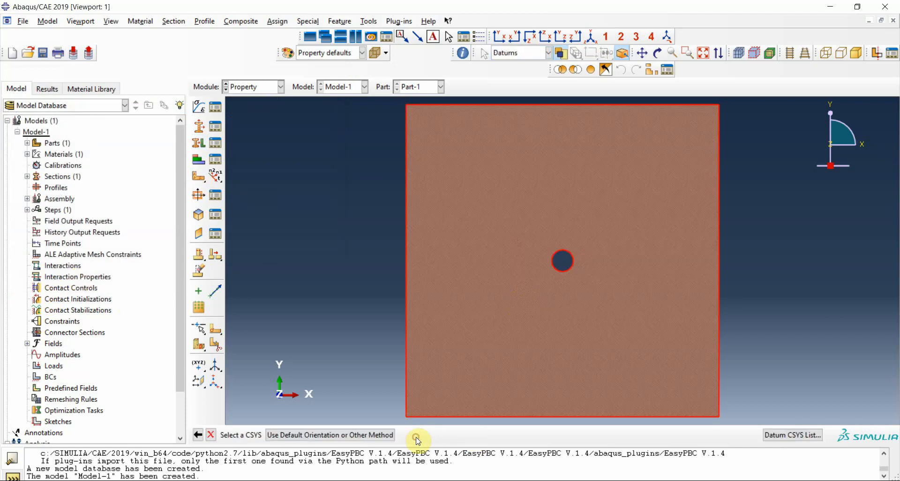
click(381, 436)
click(95, 133)
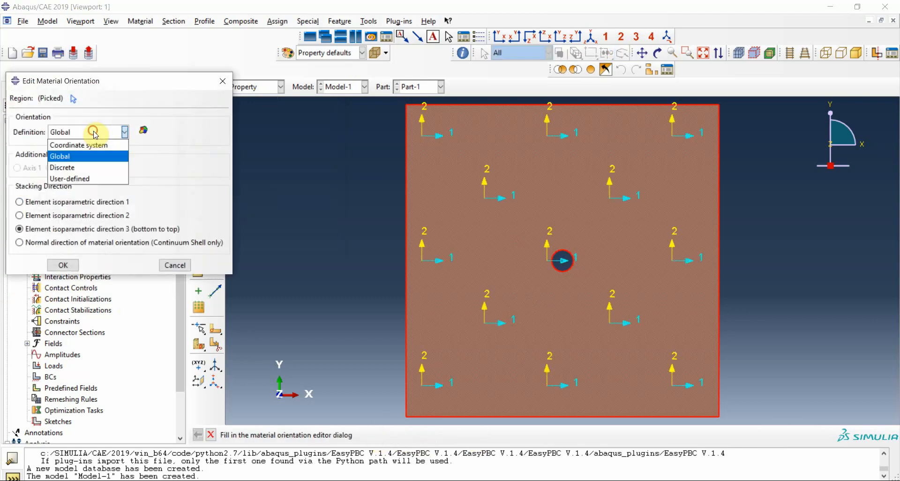
click(94, 145)
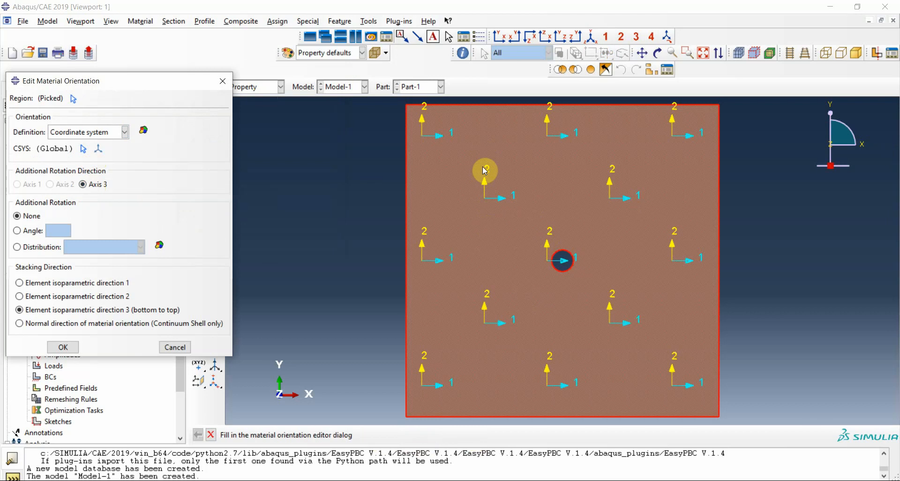
click(63, 347)
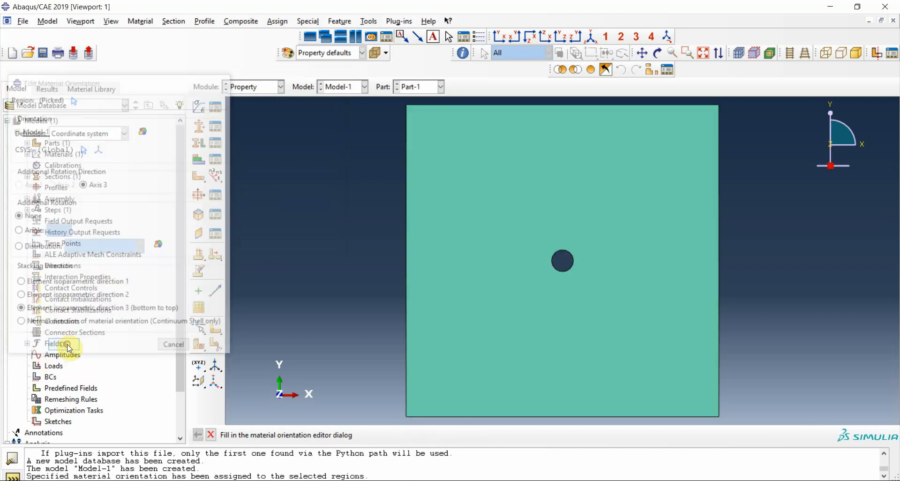
- Create a dependent instance of Part-1 in the assembly
click(261, 87)
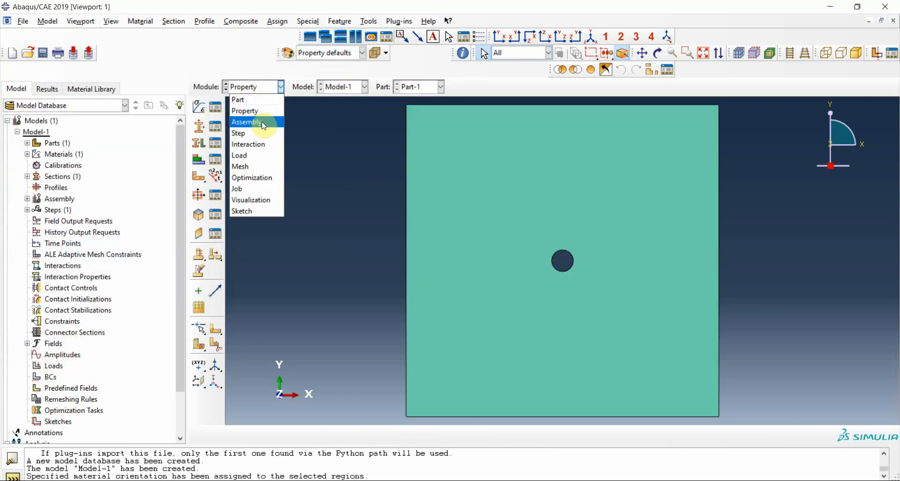
click(263, 118)
click(199, 106)
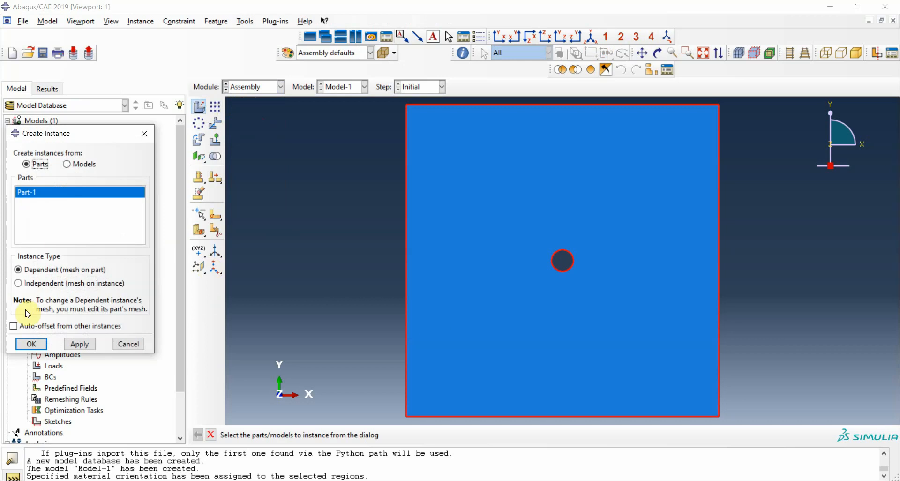
click(31, 345)
- Create a Static, General step after the Initial step, keeping the default automatic incrementation
click(246, 87)
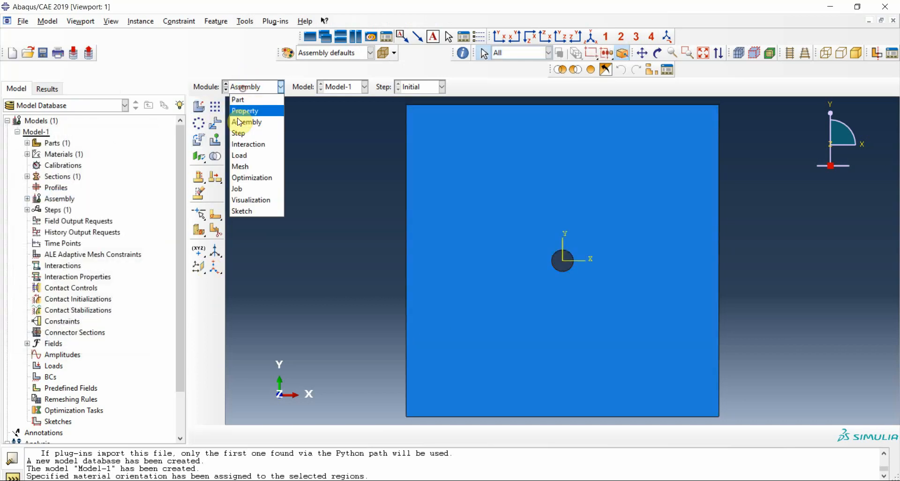
click(239, 134)
click(198, 107)
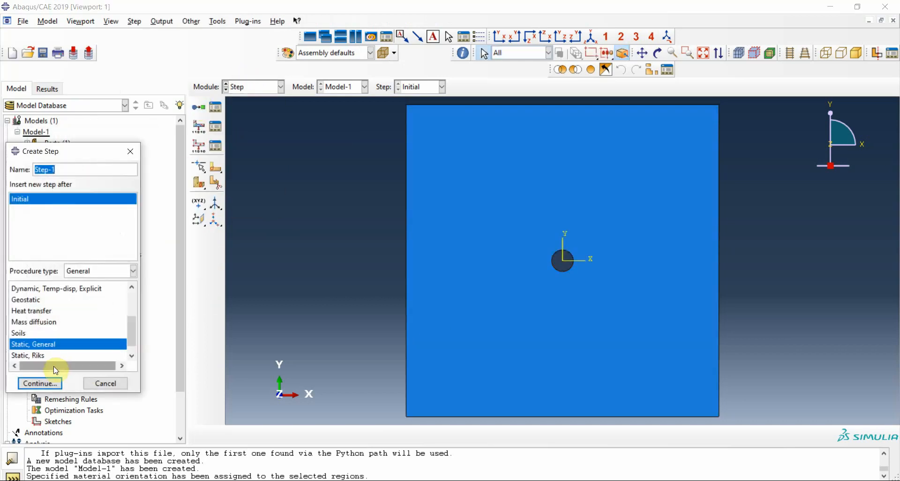
click(43, 384)
click(412, 102)
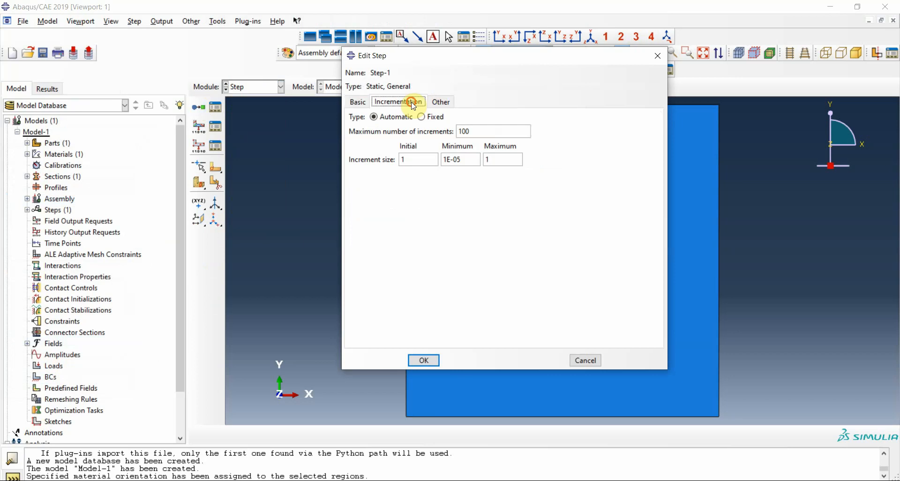
click(425, 360)
- Go to the Load module and start creating a boundary condition in Step-1
click(276, 91)
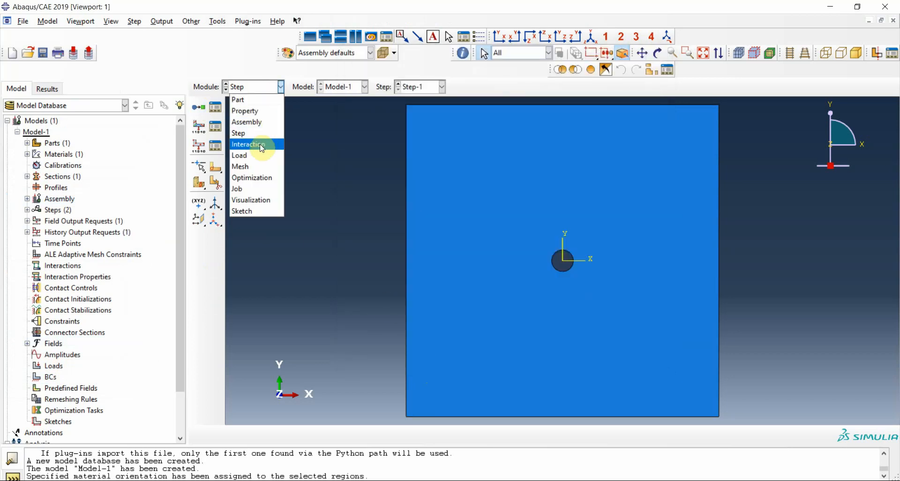
click(247, 152)
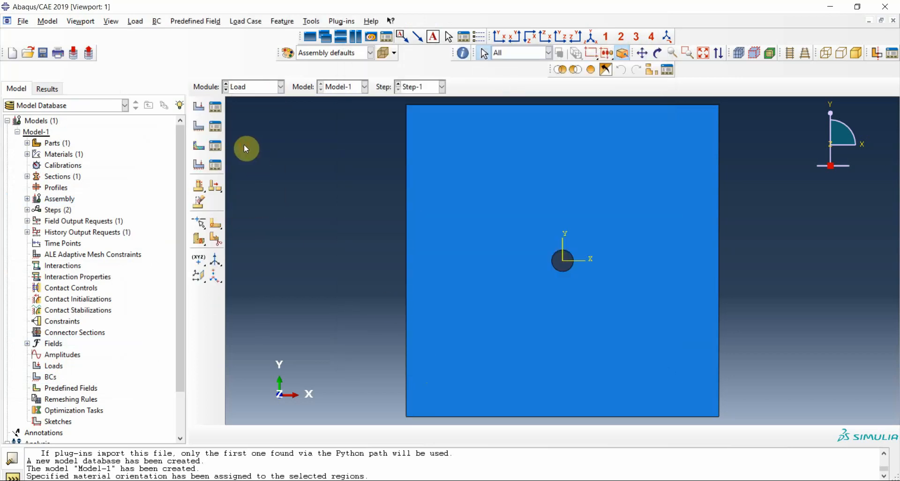
click(199, 106)
click(189, 120)
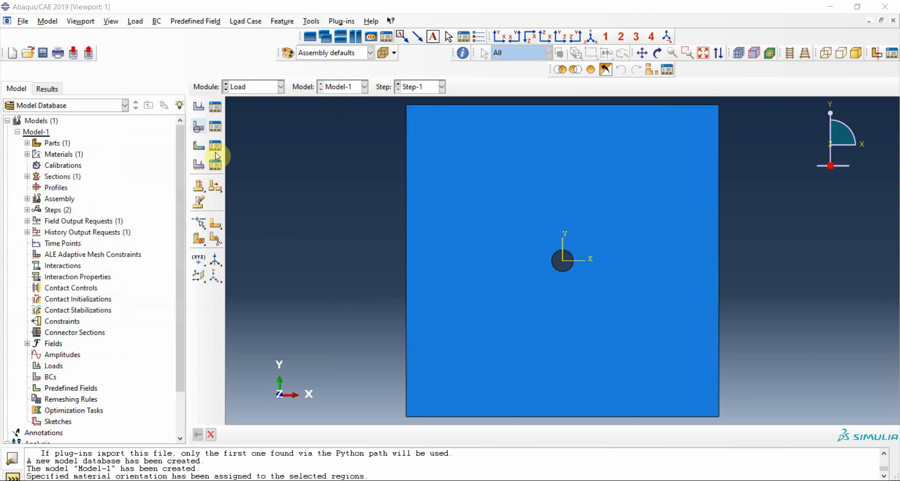
click(199, 127)
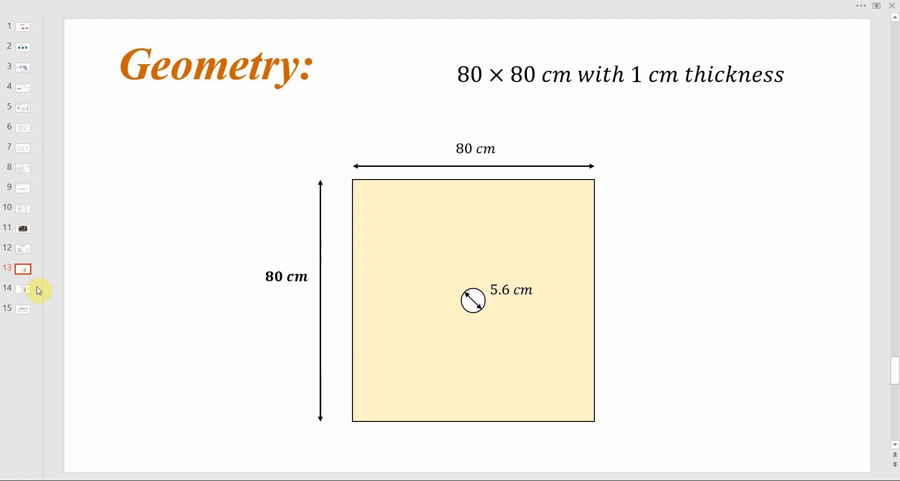
- Check the plate's supports and loading on the Boundary Condition slide of the presentation and return to Abaqus/CAE
click(23, 290)
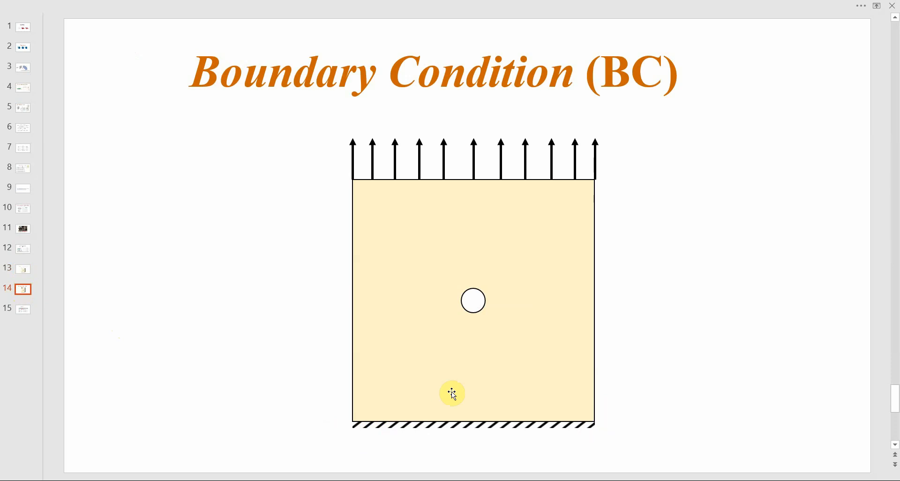
scroll(452, 394, up, 1)
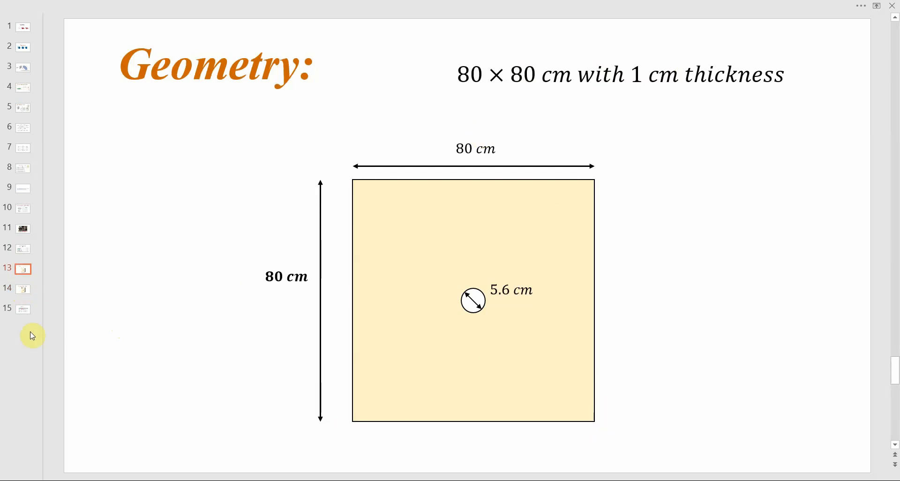
click(23, 289)
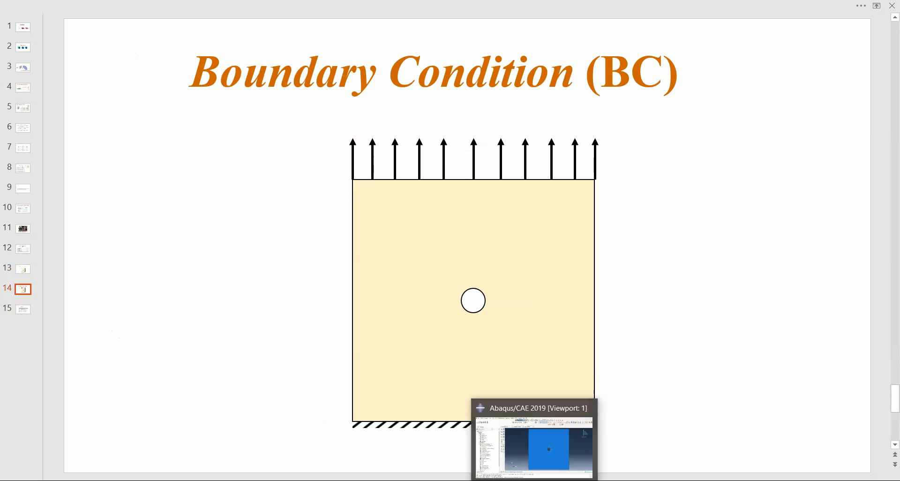
click(535, 480)
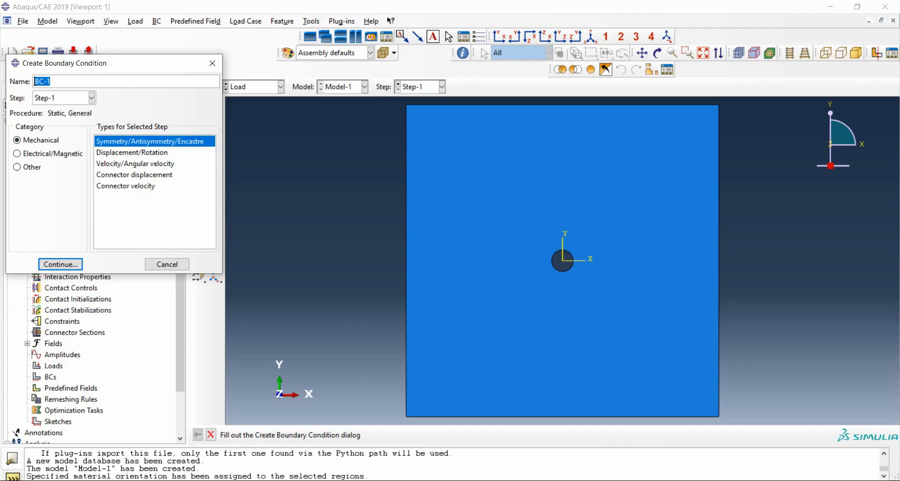
- Apply an ENCASTRE boundary condition of type Symmetry/Antisymmetry/Encastre to the plate's bottom edge
click(46, 264)
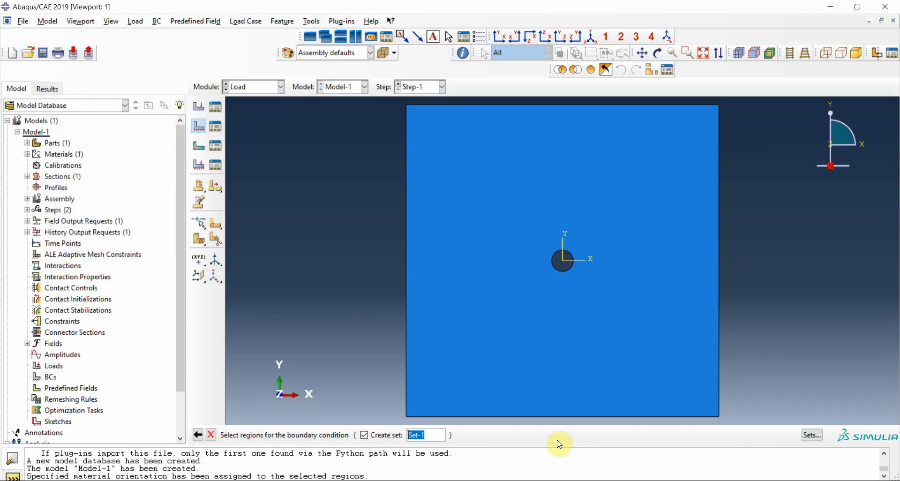
click(544, 416)
click(466, 434)
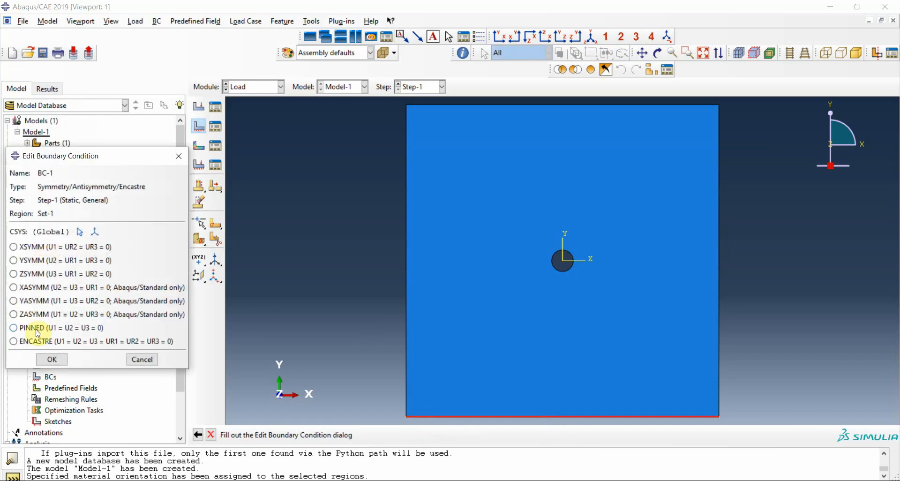
click(28, 341)
click(45, 359)
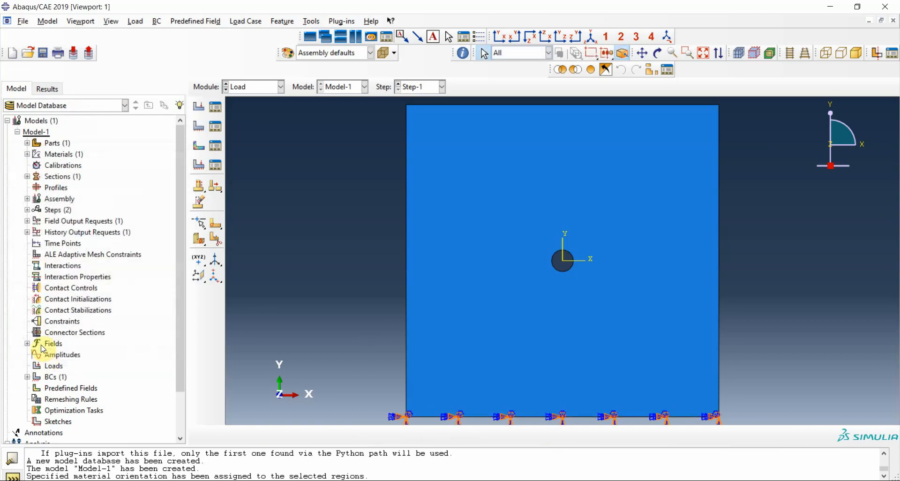
- Create a uniform mechanical pressure load of magnitude 1 on the plate's top edge in Step-1
click(216, 106)
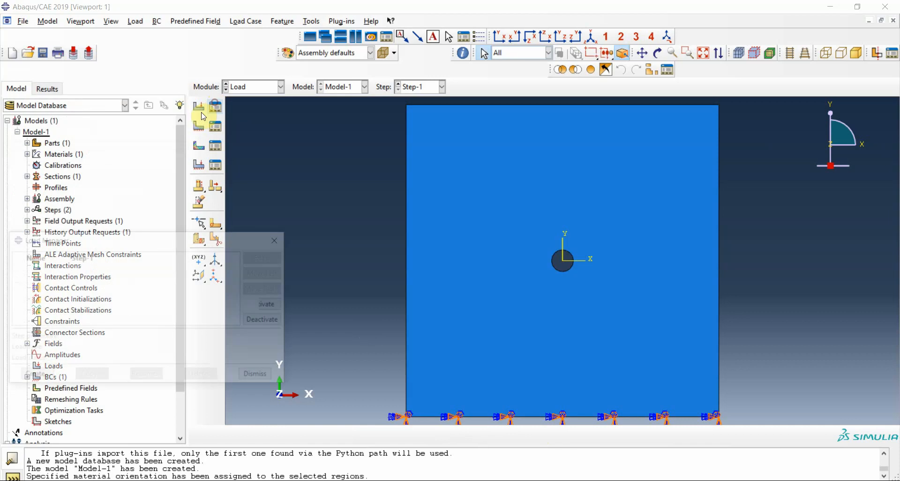
click(35, 377)
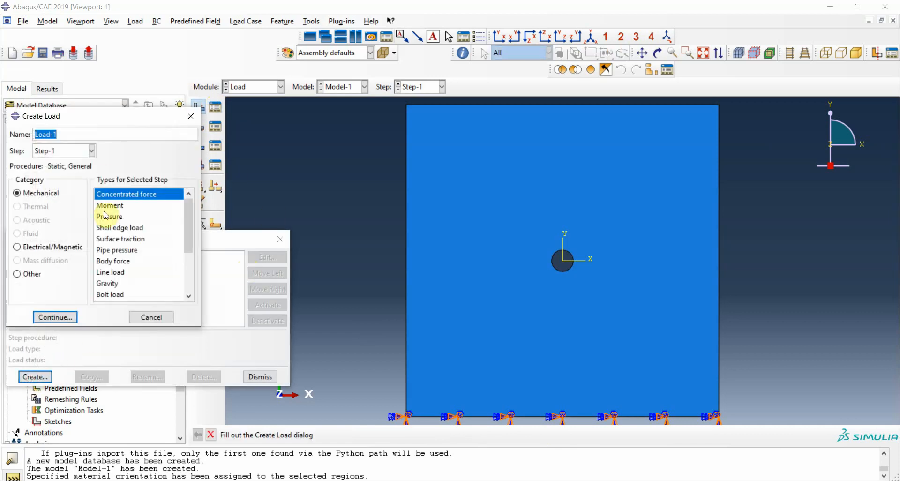
click(110, 217)
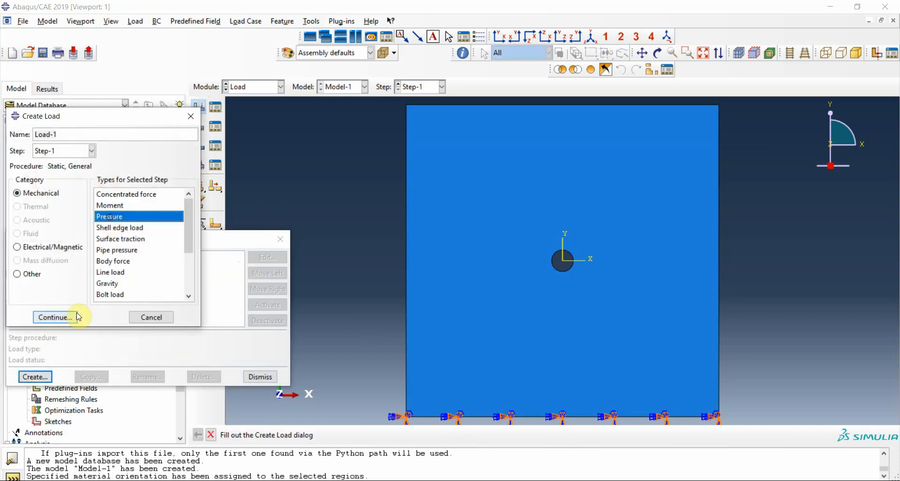
click(73, 317)
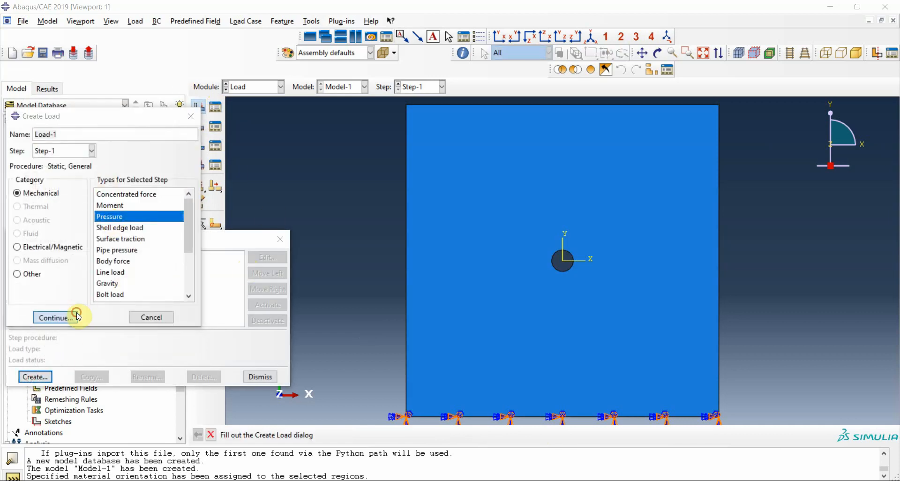
click(522, 104)
click(489, 434)
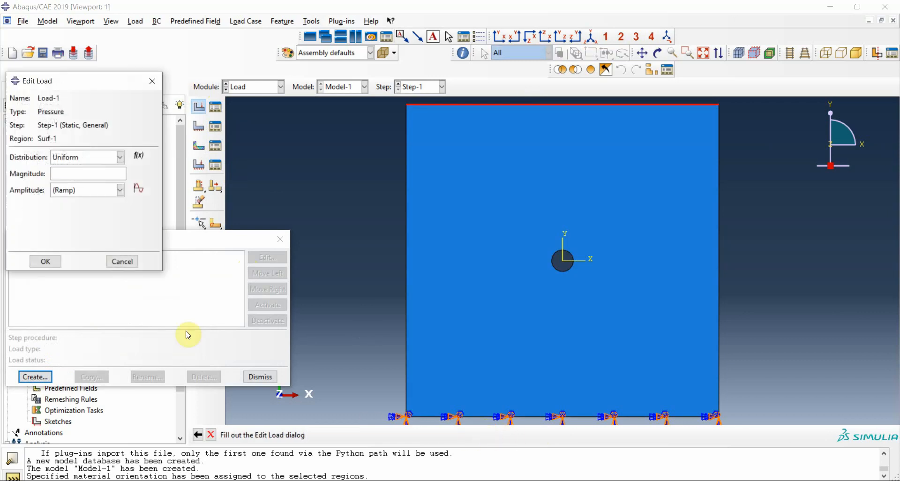
click(60, 170)
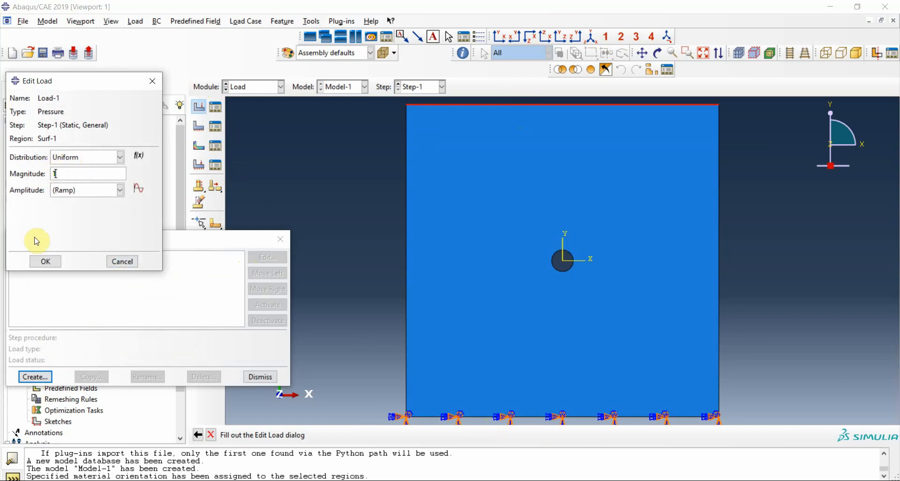
click(45, 261)
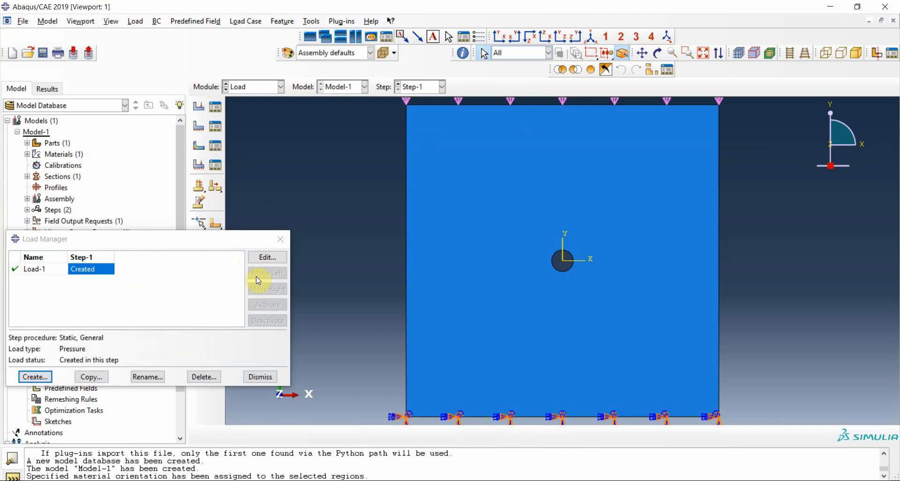
- Set the magnitude of the top-edge pressure load to -1 and close the load manager
click(266, 257)
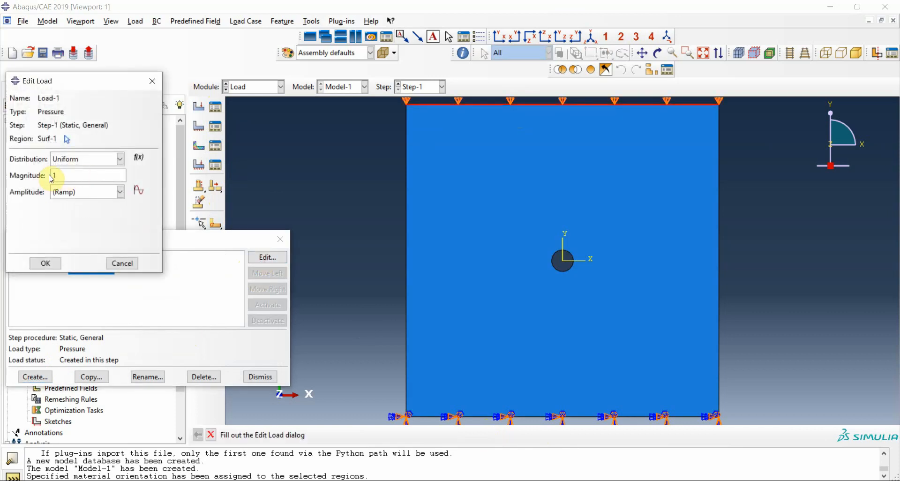
click(54, 175)
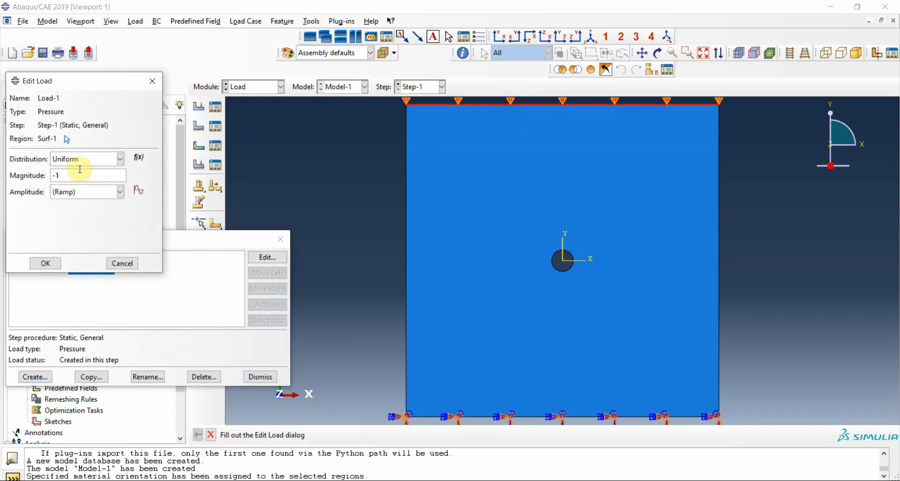
text(-)
click(57, 262)
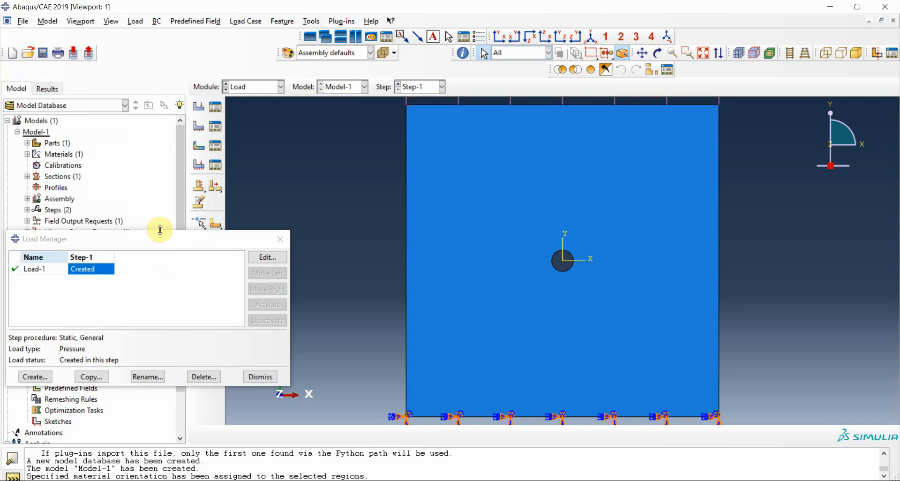
click(281, 239)
- In the Mesh module, seed Part-1's hole edge by size with 0.05 elements and assign the part a global seed size of 2
click(257, 87)
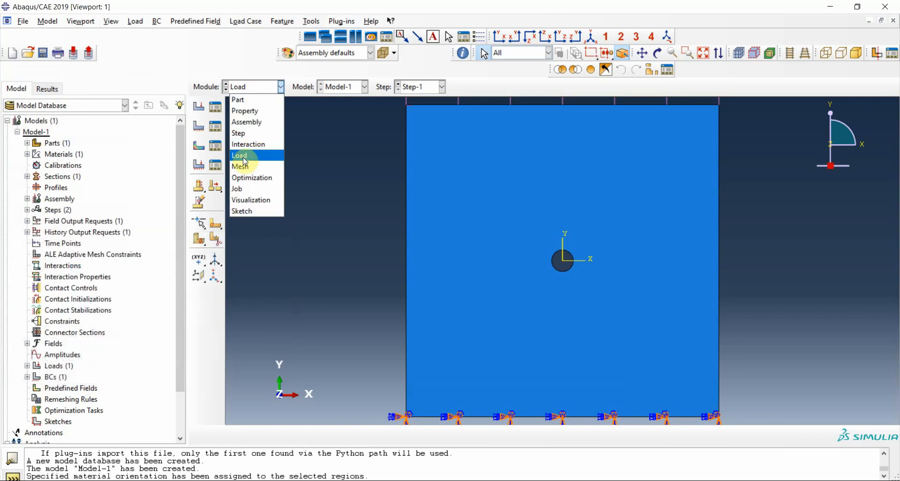
click(241, 166)
click(459, 88)
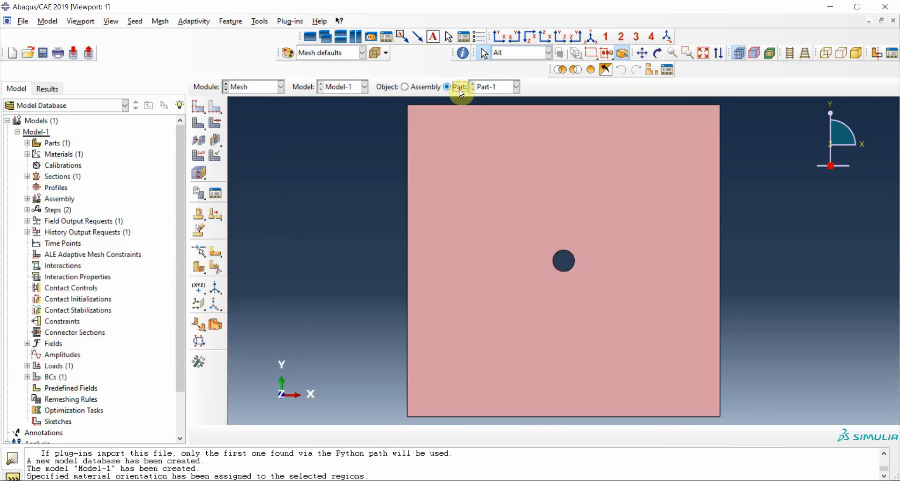
click(215, 111)
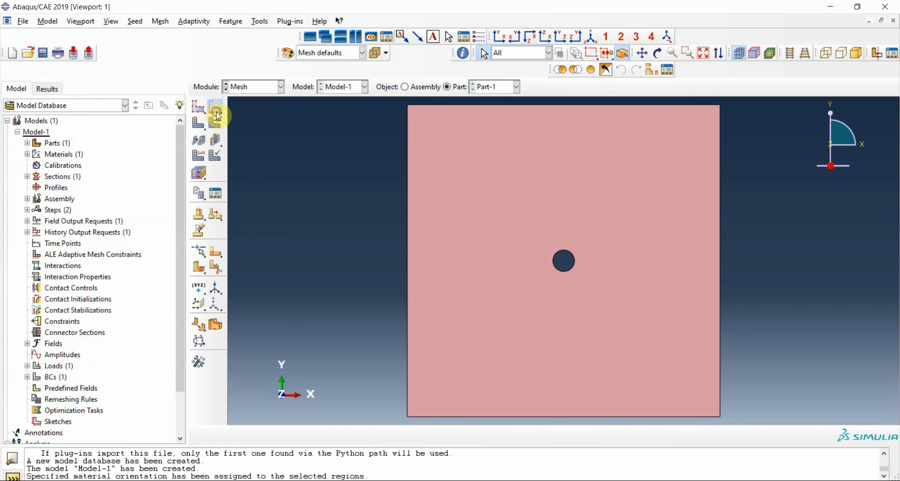
click(569, 269)
click(431, 435)
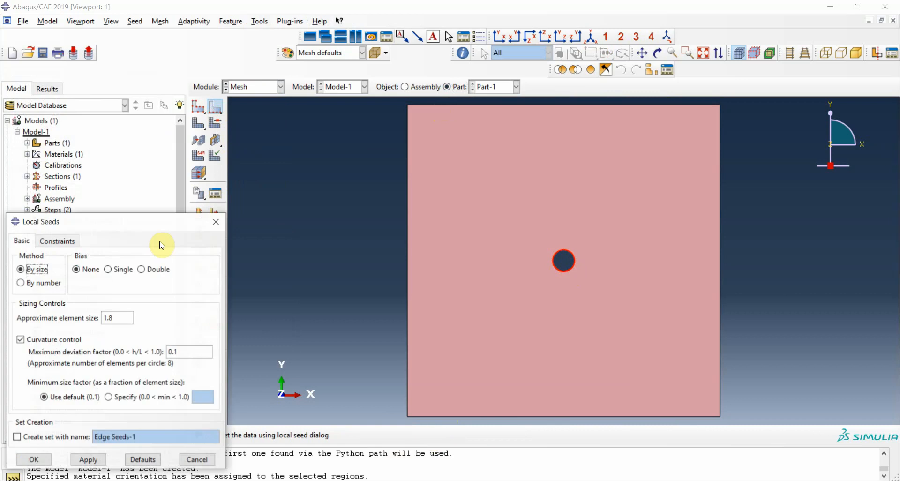
double_click(116, 318)
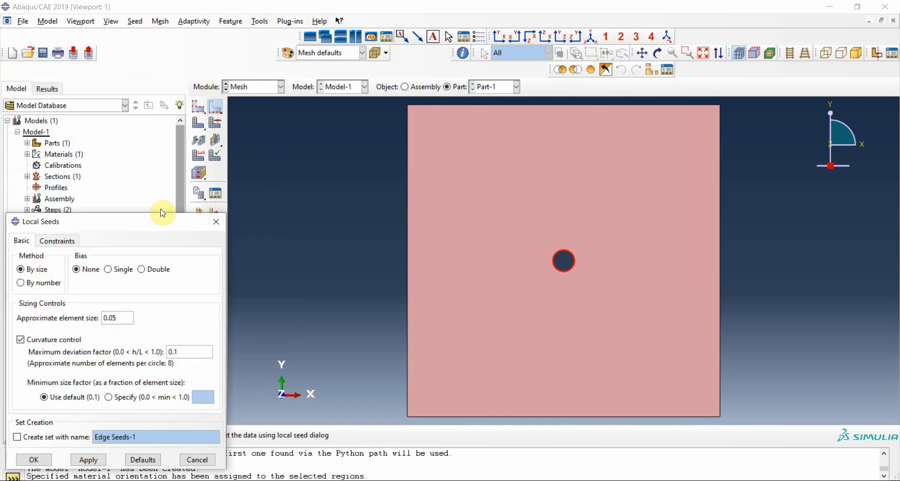
drag(155, 222, 300, 89)
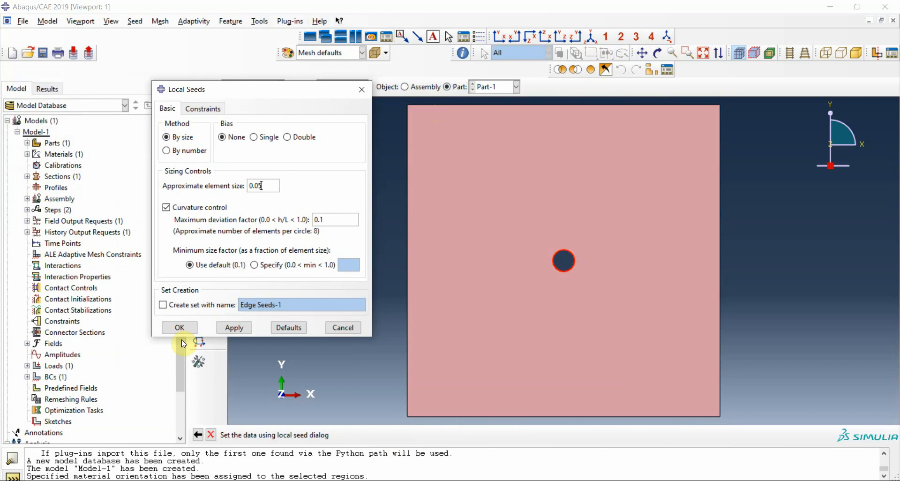
click(179, 327)
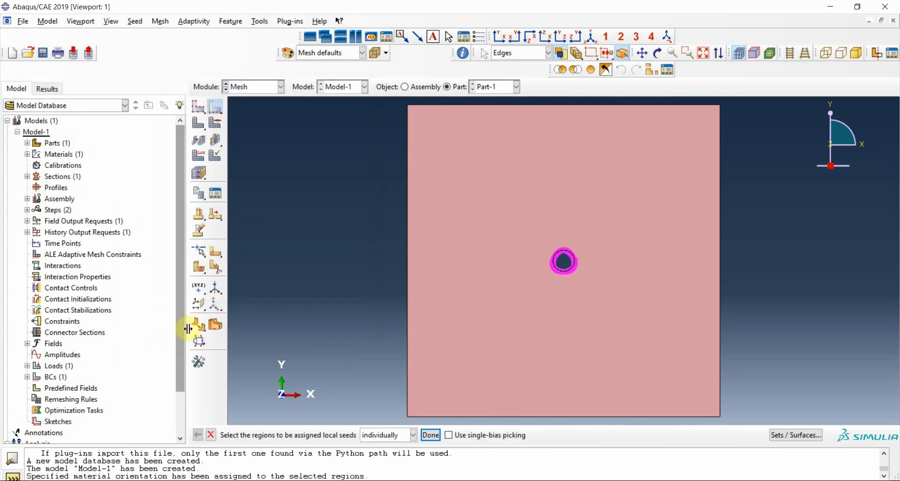
click(199, 124)
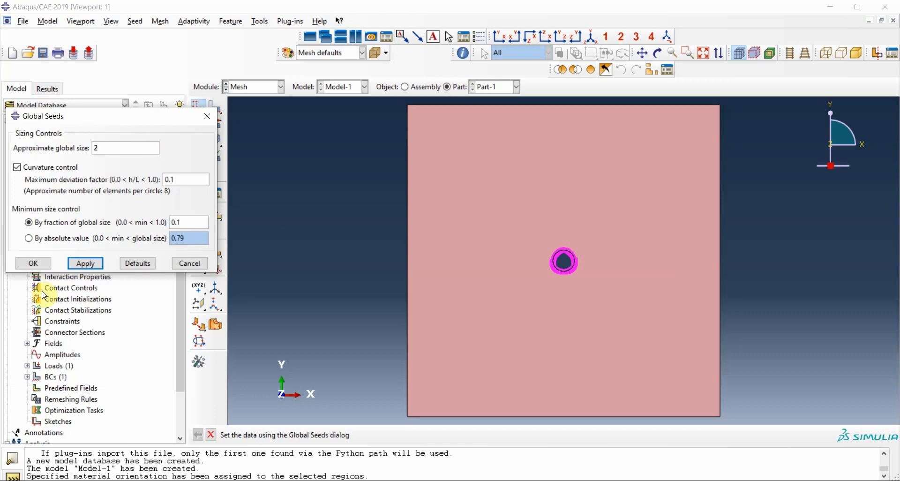
click(34, 263)
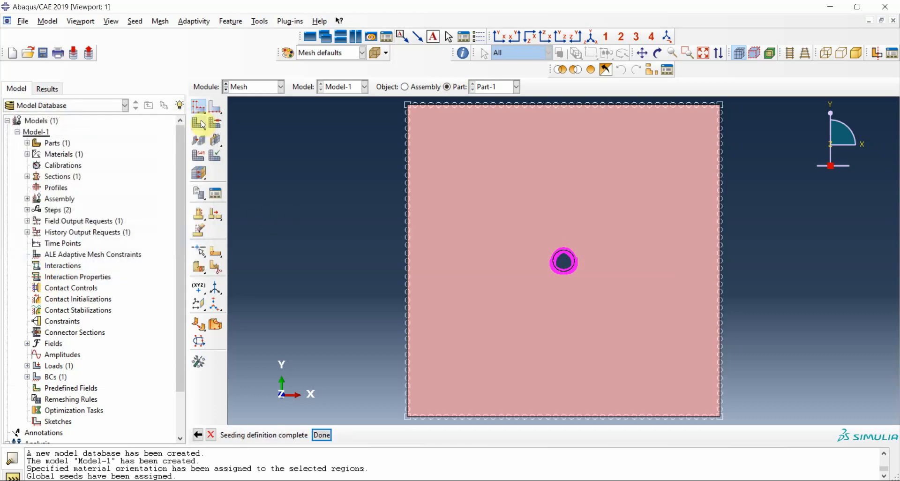
- Assign linear Standard Plane Strain elements without reduced integration to the plate face and mesh the part
click(199, 155)
click(512, 182)
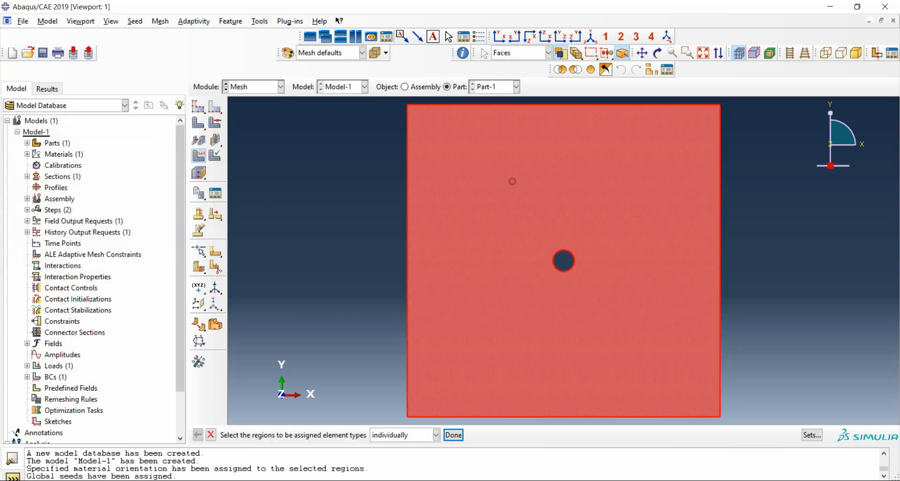
click(453, 435)
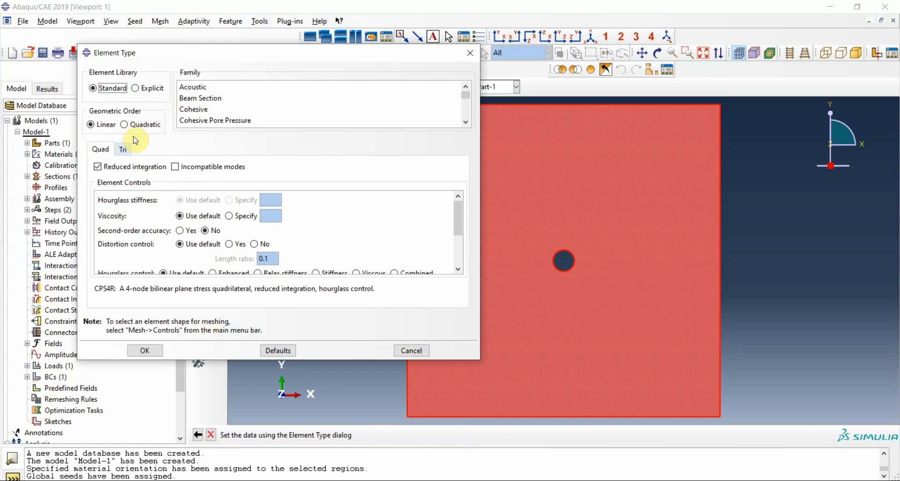
scroll(437, 97, down, 3)
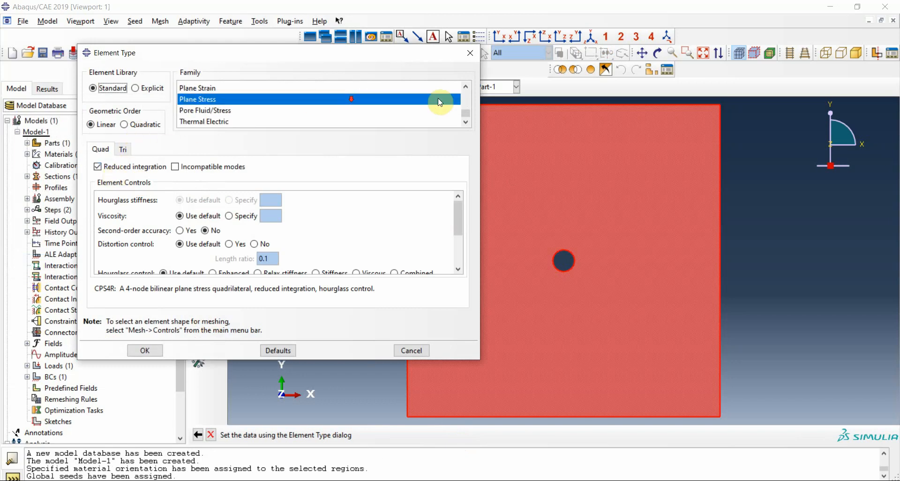
click(202, 87)
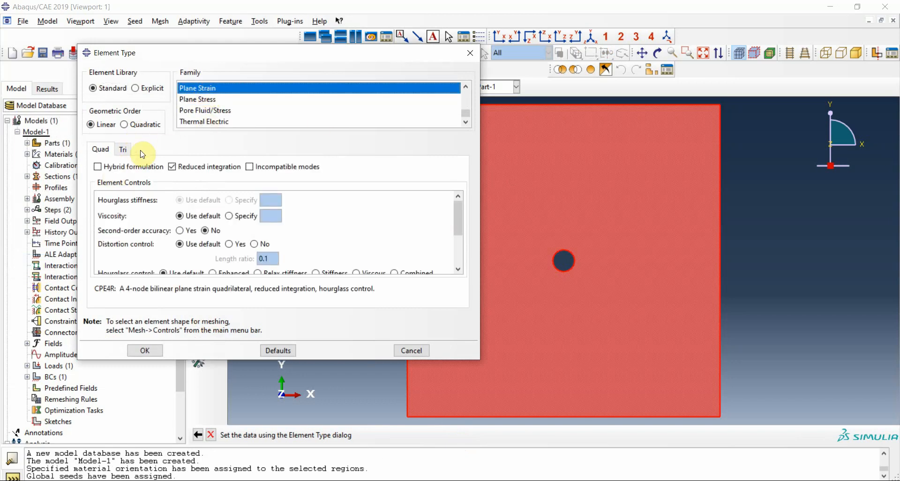
click(172, 167)
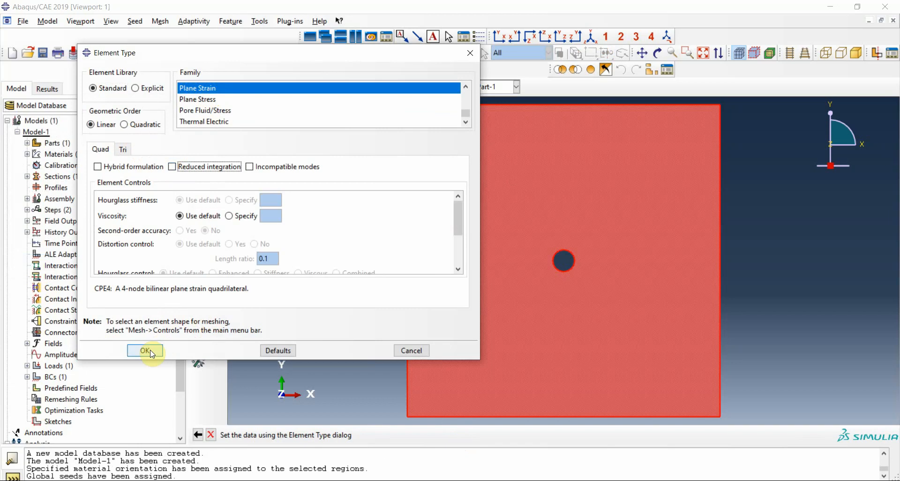
click(145, 350)
click(198, 123)
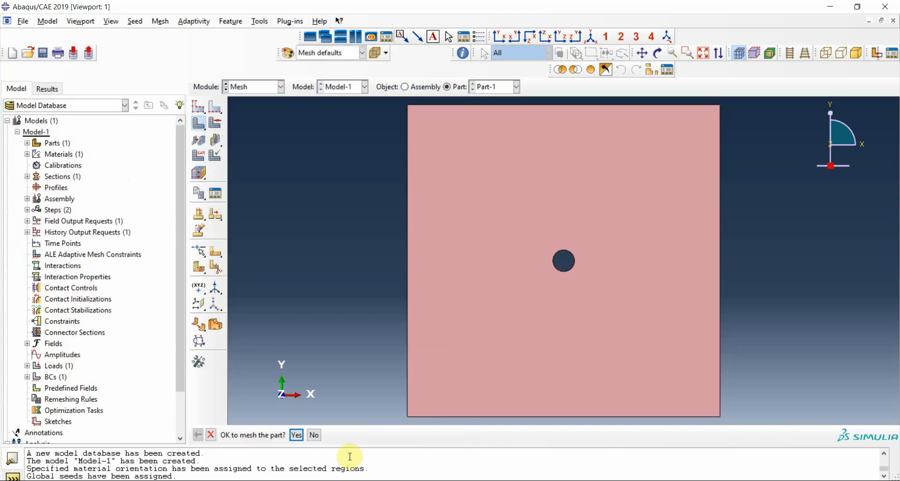
click(302, 434)
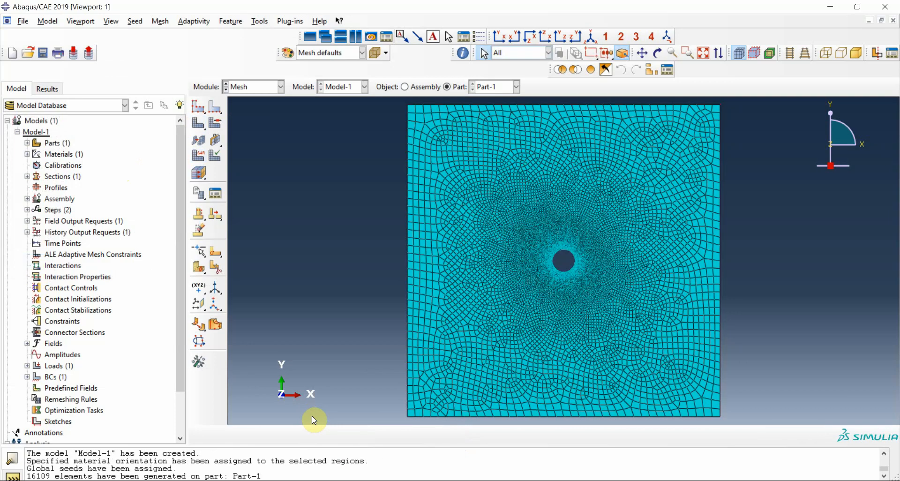
- In the Job module, create a full analysis job named Job-1 from Model-1 with the default settings
click(257, 87)
click(249, 190)
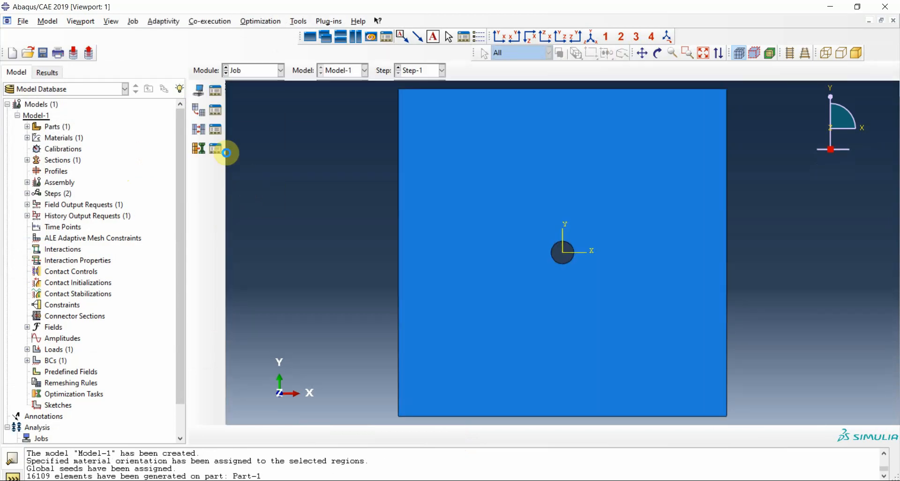
click(204, 96)
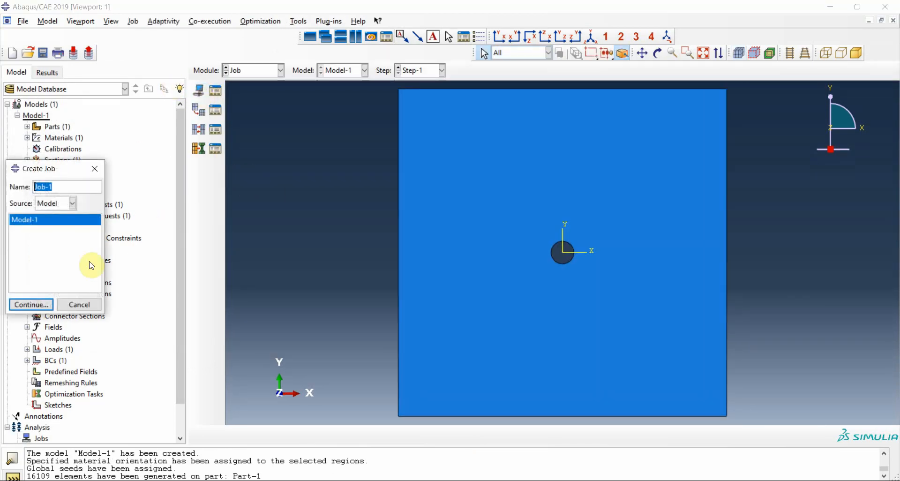
click(34, 304)
click(172, 378)
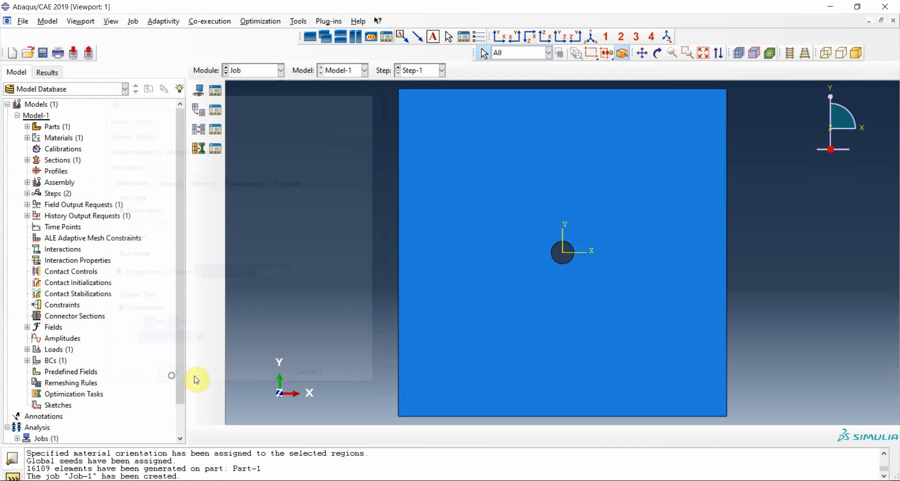
- Run a data check on Job-1 and submit it for analysis, overwriting the existing job files both times
click(216, 91)
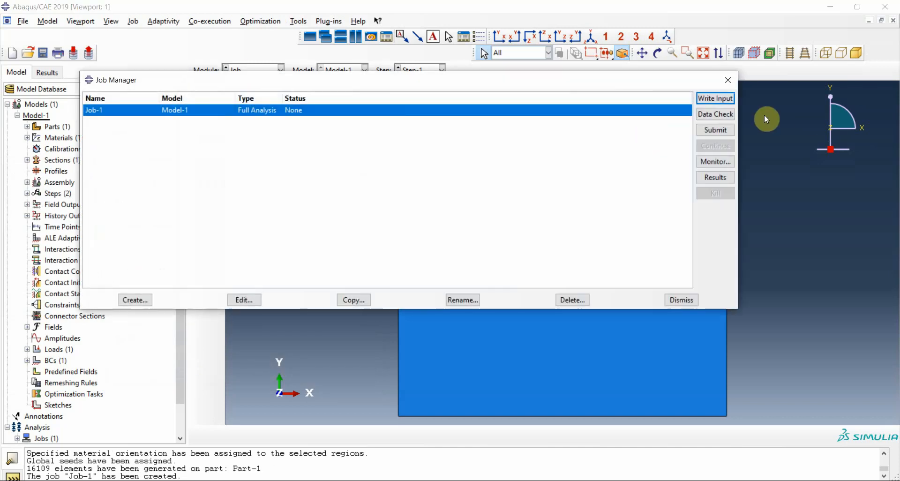
click(715, 114)
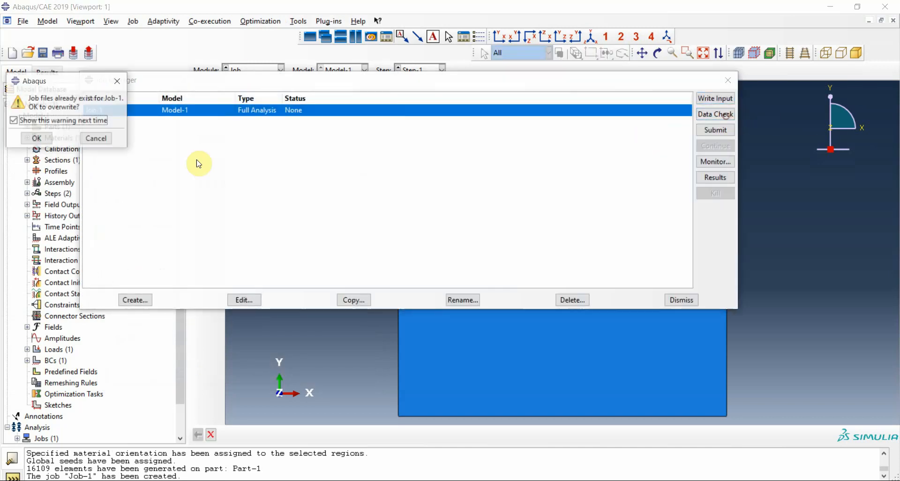
click(35, 139)
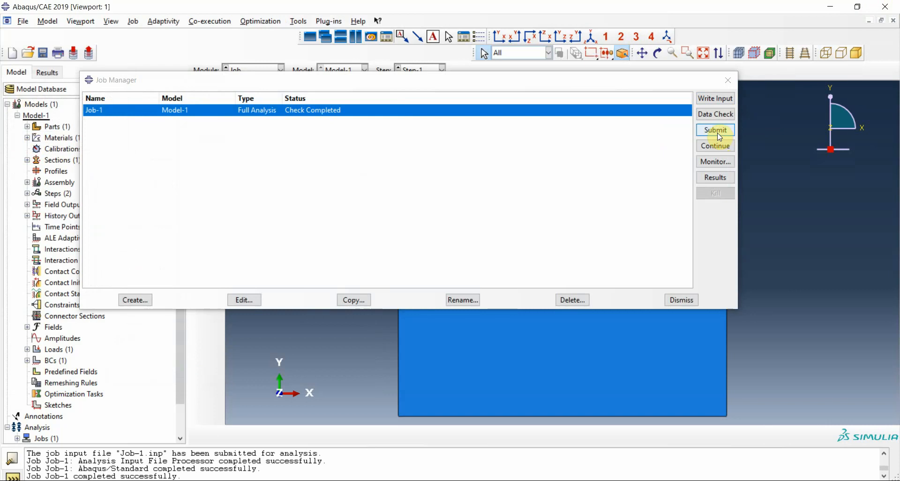
click(718, 135)
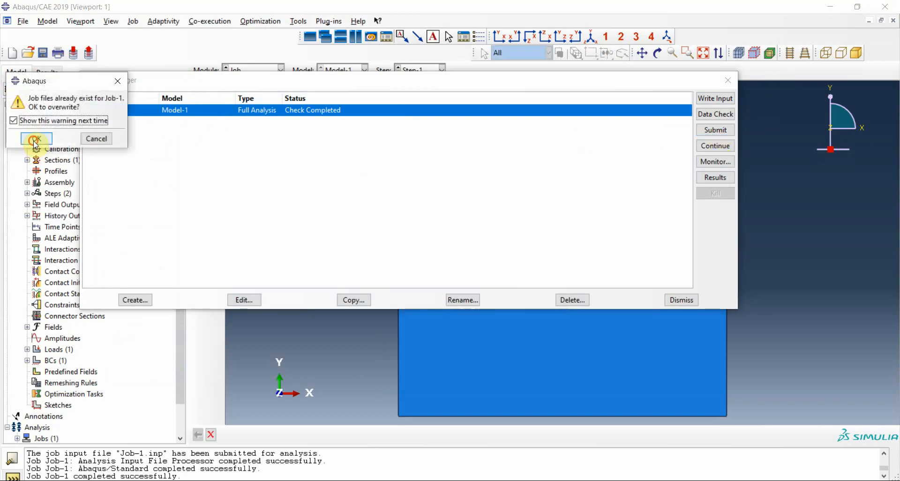
click(35, 139)
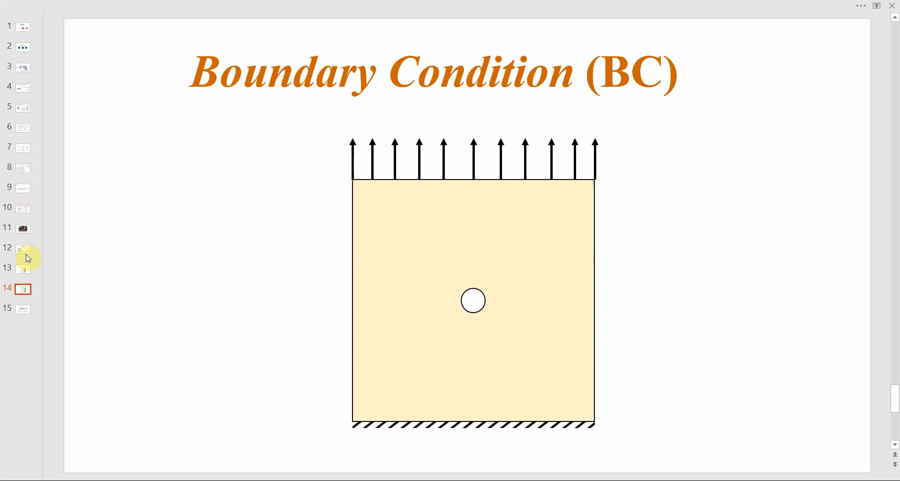
- Review the lay-up properties and the Results table for the [0/90/0/90]s layup in the presentation and return to Abaqus/CAE
click(26, 252)
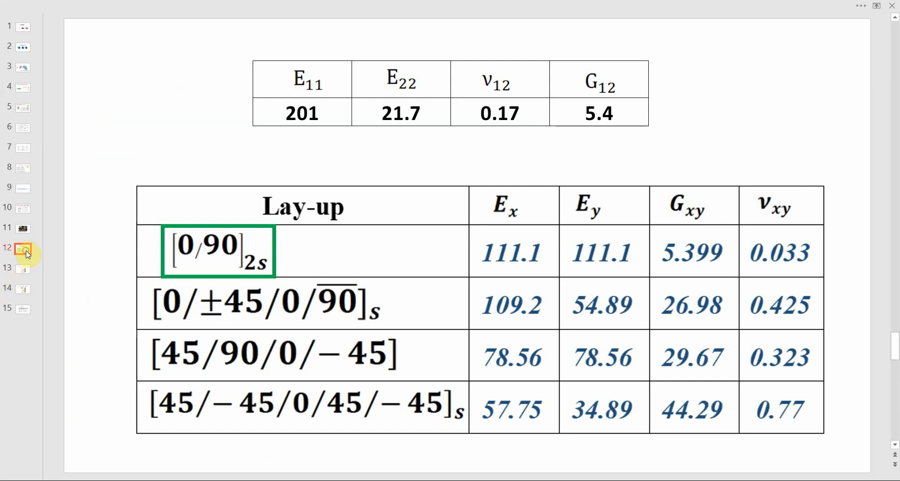
click(27, 307)
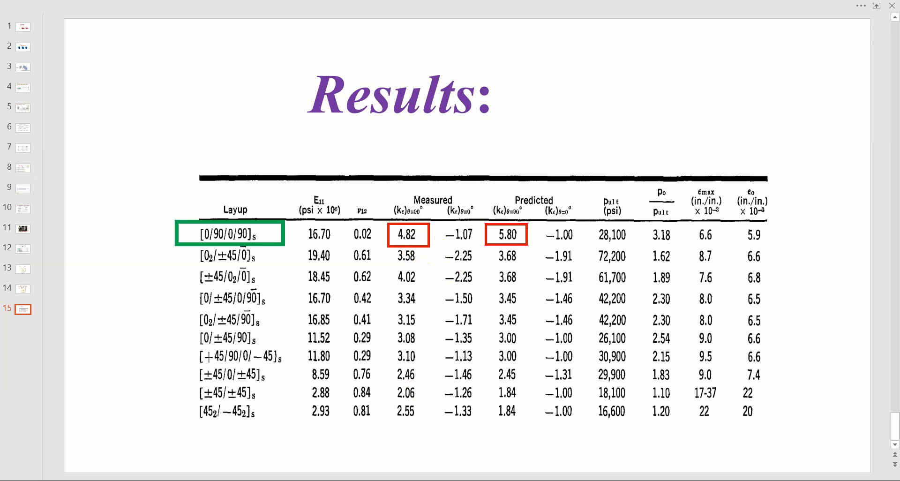
mouse_move(534, 480)
key(alt+Tab)
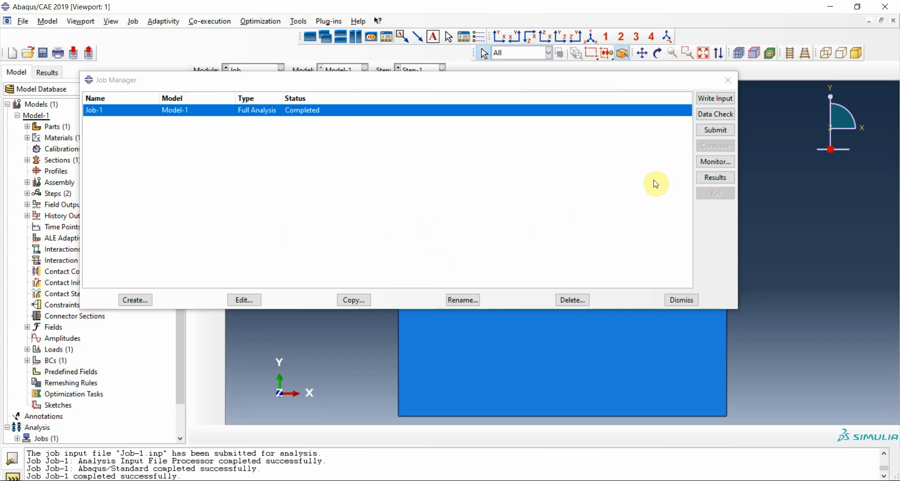
- Open the results of Job-1 and plot the S22 stress component as contours on the deformed plate
click(707, 179)
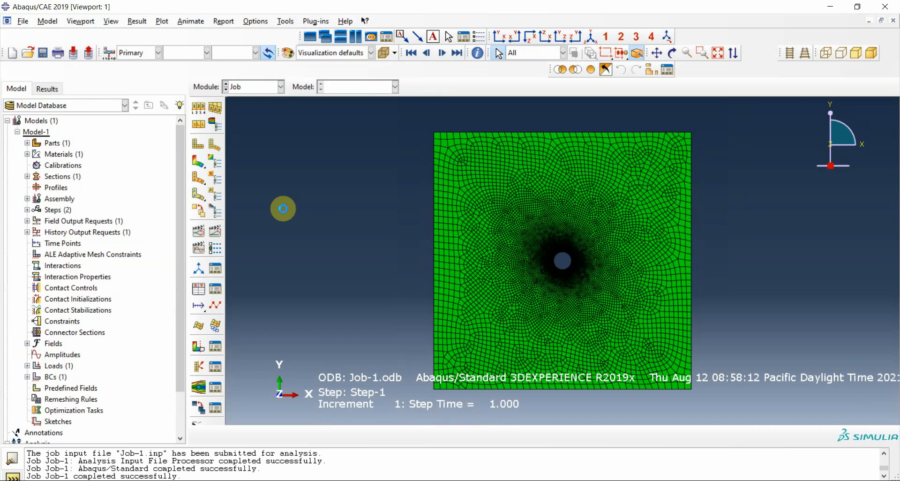
click(199, 161)
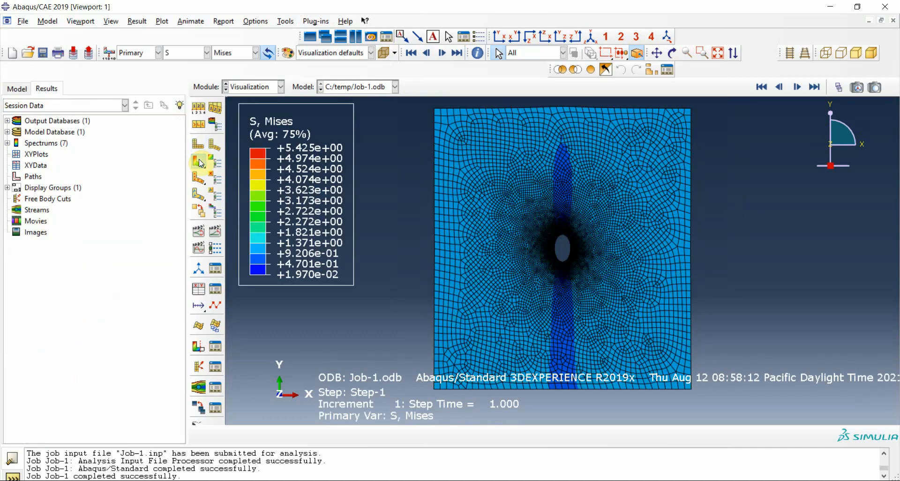
click(185, 53)
click(227, 58)
click(224, 53)
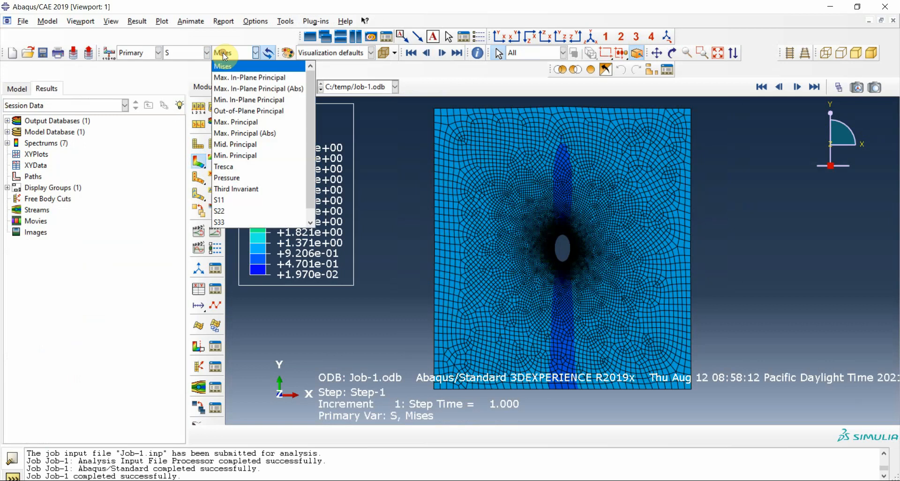
click(229, 210)
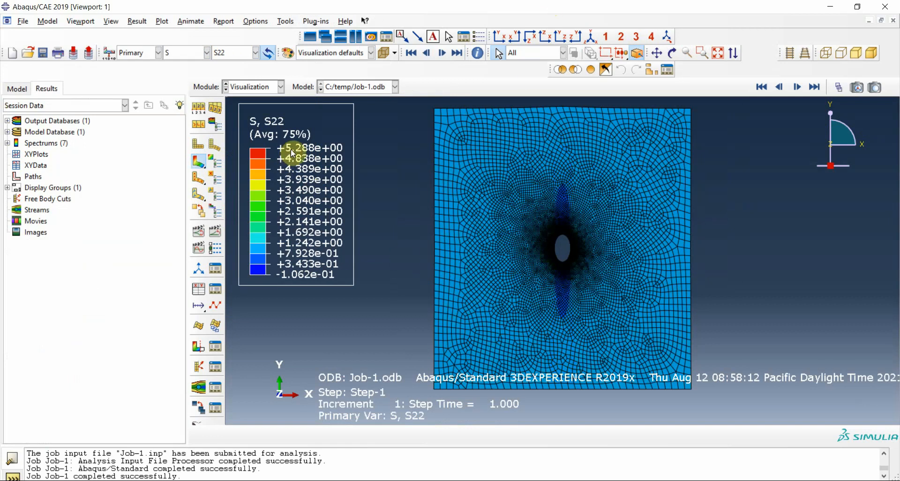
- Compare the maximum S22 stress around the hole with the [0/90/0/90]s values on the presentation's Results slide
key(alt+Tab)
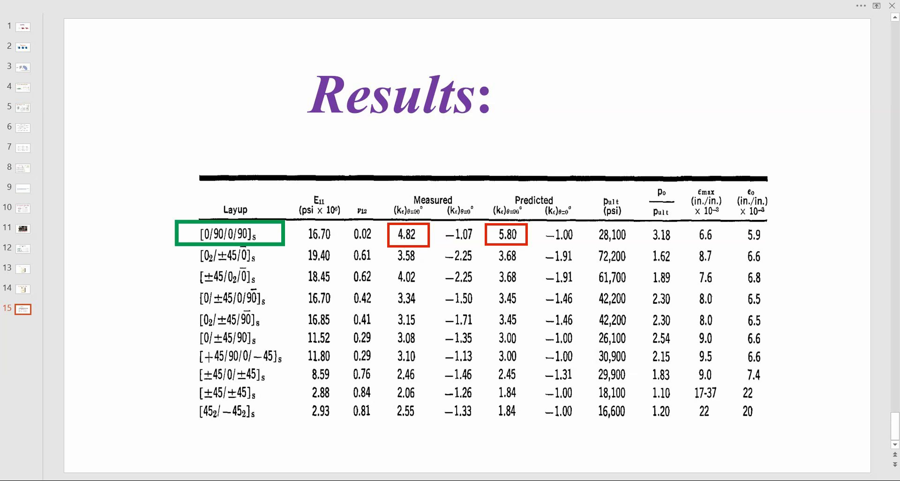
click(535, 480)
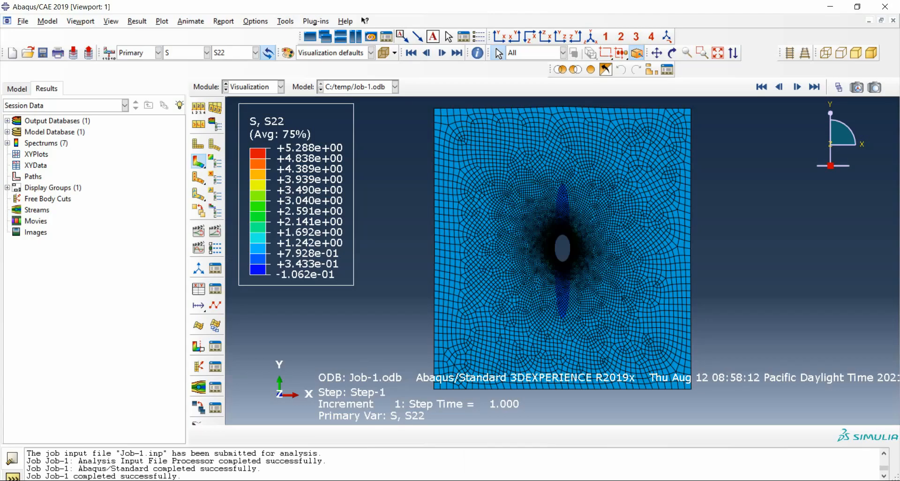
key(alt+Tab)
key(alt+Tab)
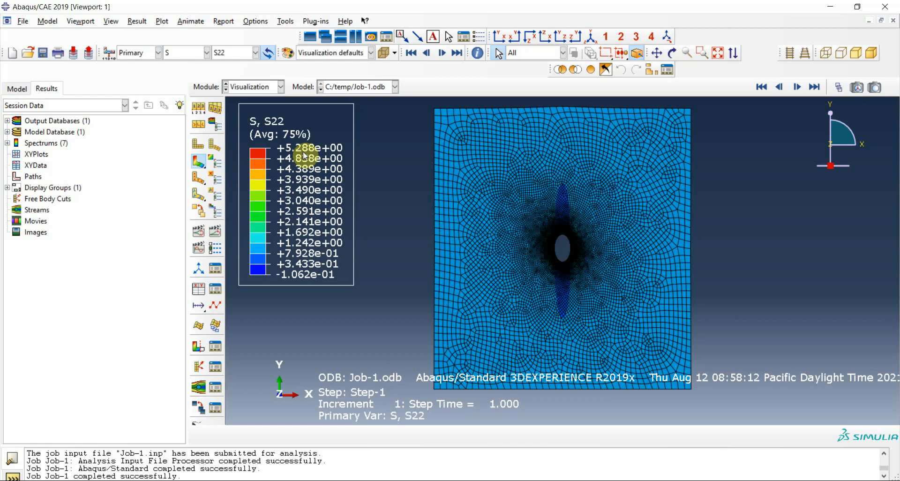
scroll(568, 258, up, 3)
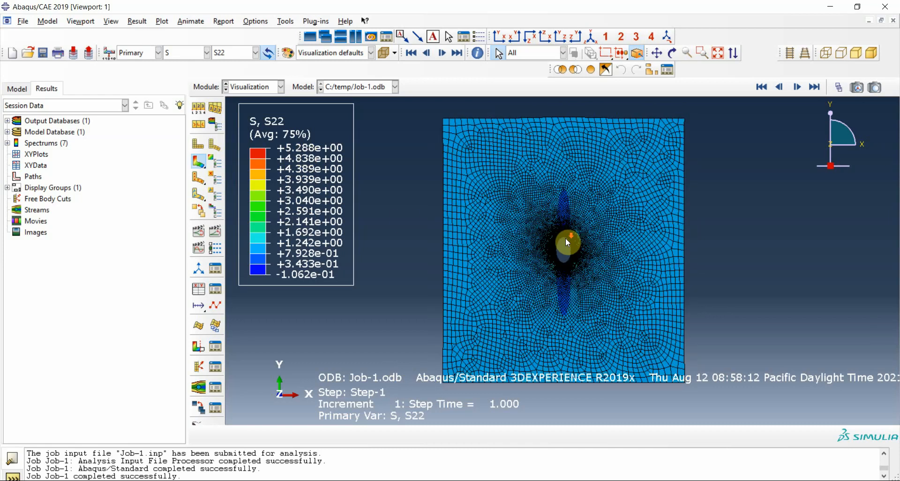
- Examine the S22 stress contours closely around the edge of the central hole
scroll(562, 253, up, 5)
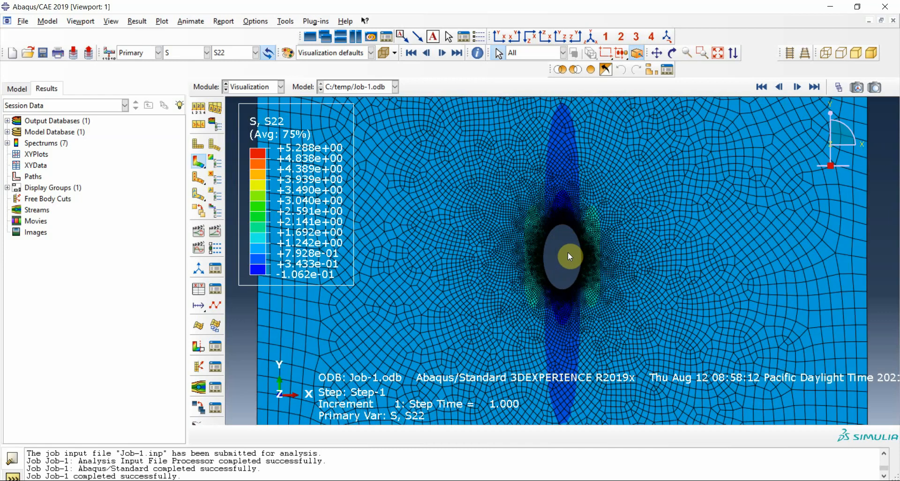
scroll(581, 266, up, 2)
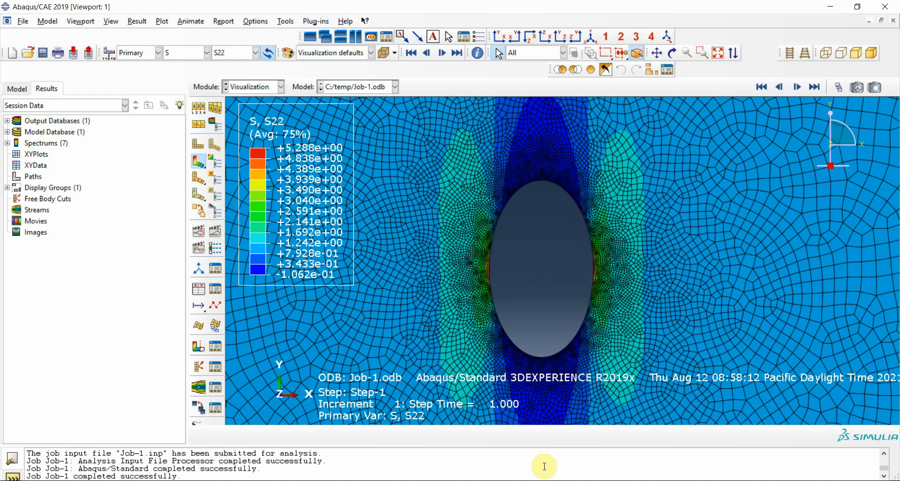
- Assign the whole plate face of Part-1 a linear plane strain quad element type with reduced integration
click(240, 88)
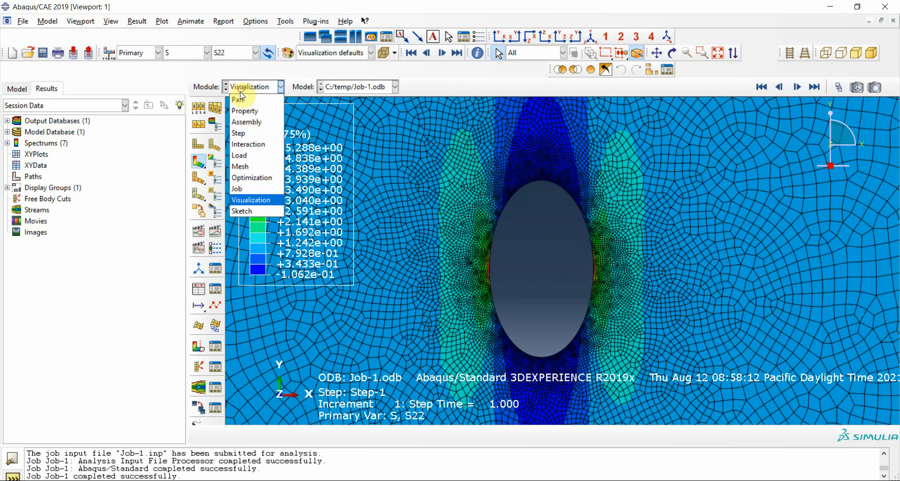
click(243, 166)
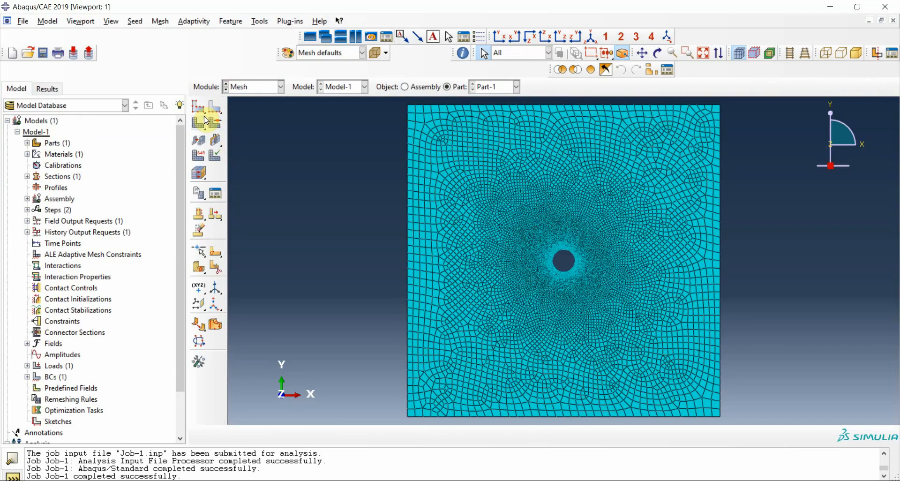
click(217, 127)
click(229, 99)
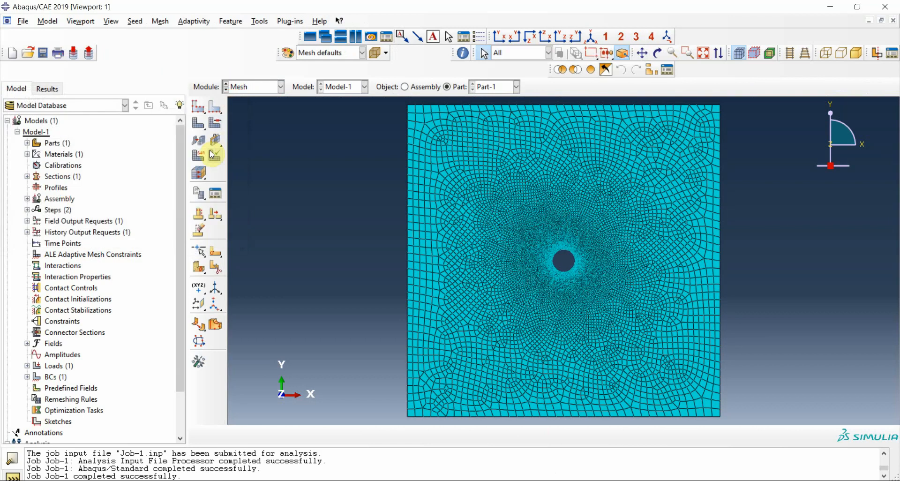
click(202, 160)
click(466, 227)
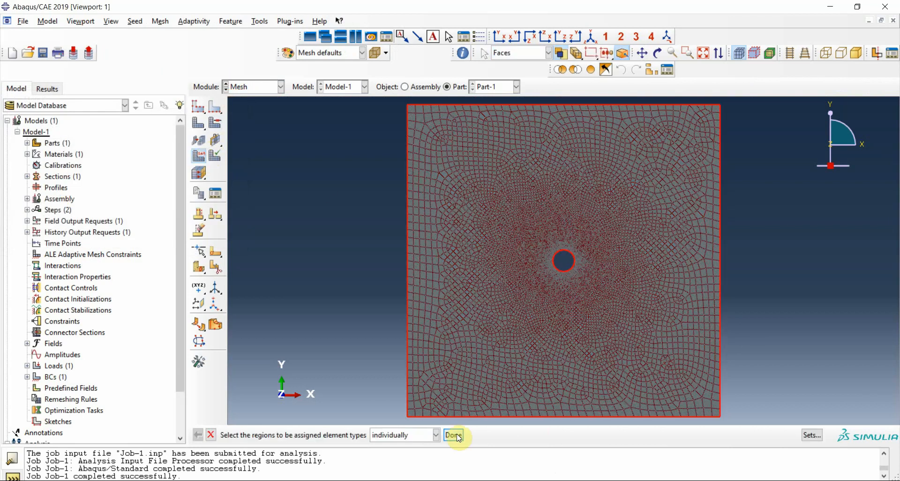
click(457, 434)
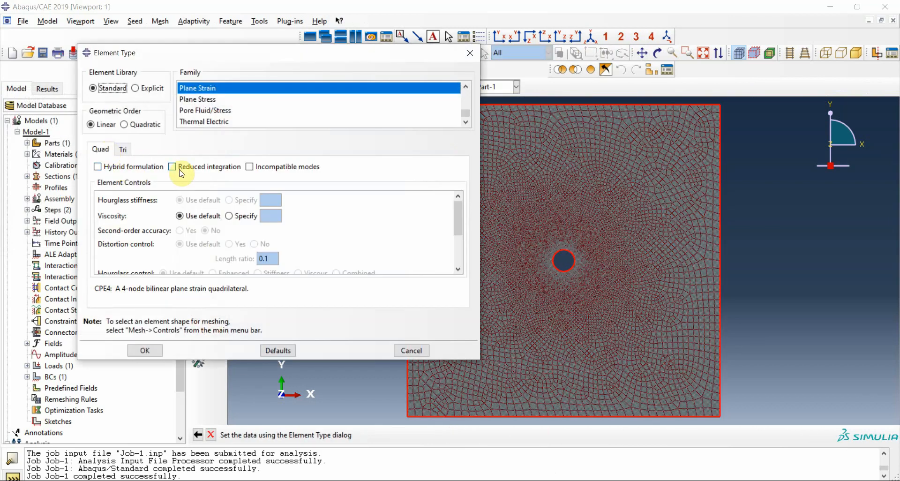
click(172, 167)
click(151, 351)
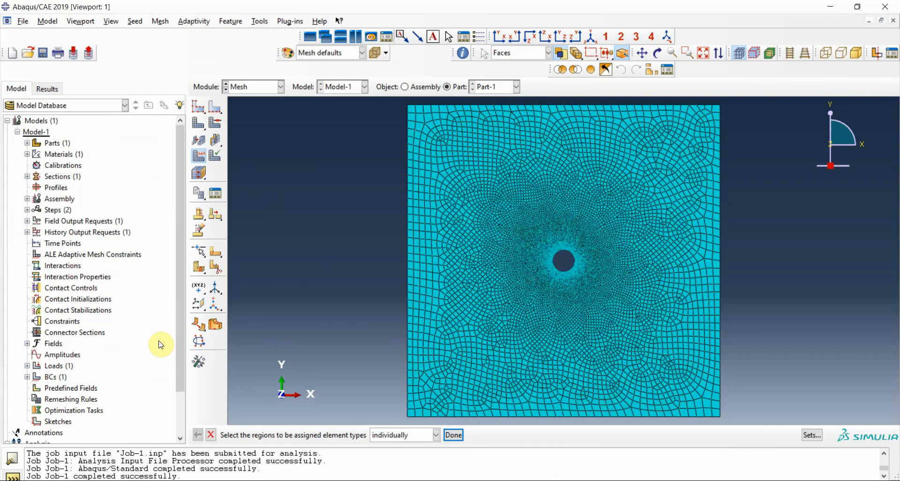
- Resubmit Job-1 for analysis, overwriting its existing job files
click(280, 87)
click(267, 188)
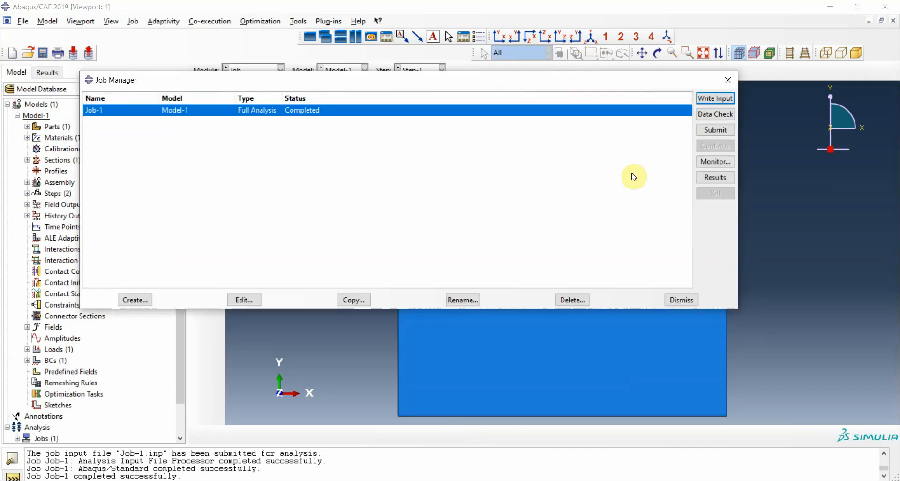
click(716, 130)
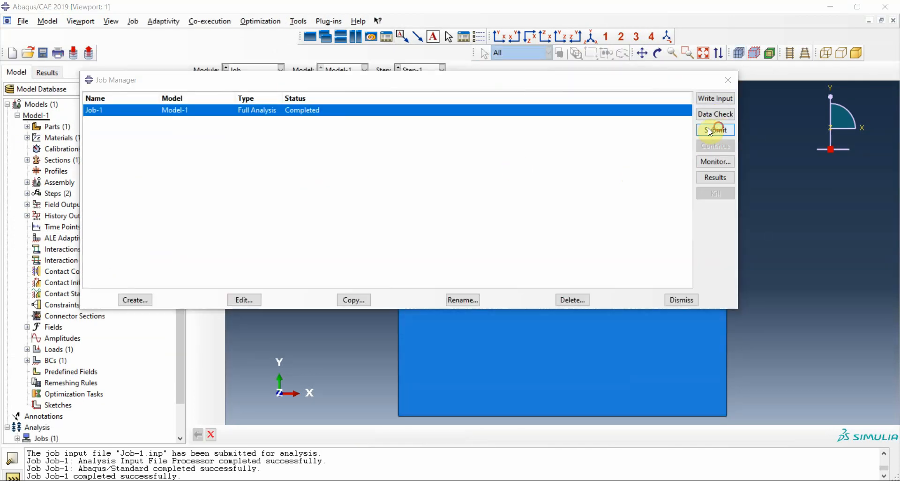
click(47, 139)
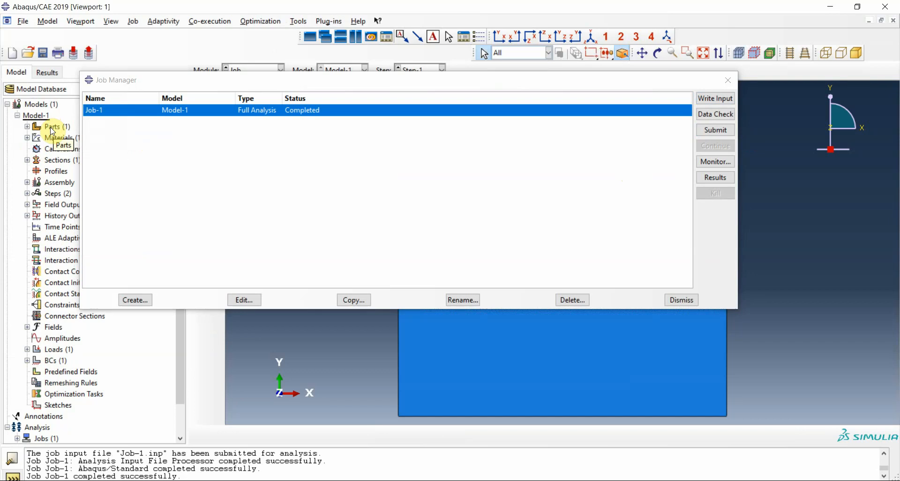
- Open the Job-1 results, plot S22 as contours on the deformed plate and inspect the stress around the hole
click(707, 183)
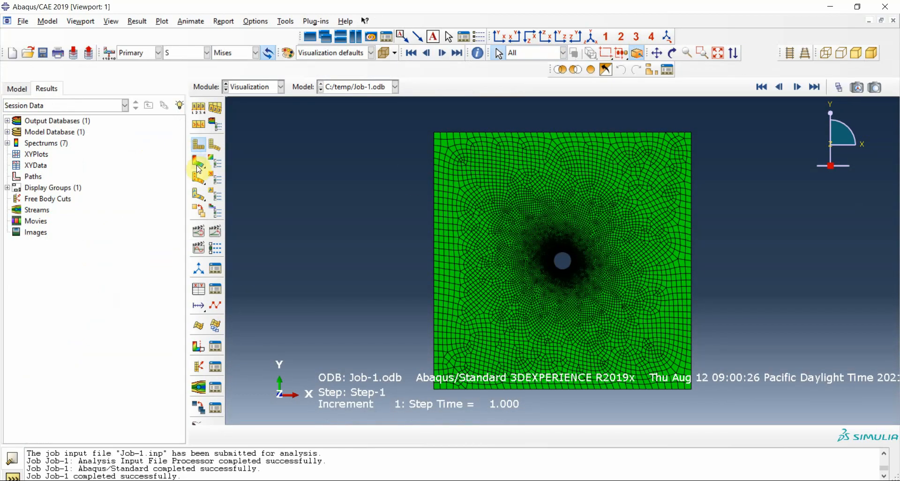
click(197, 168)
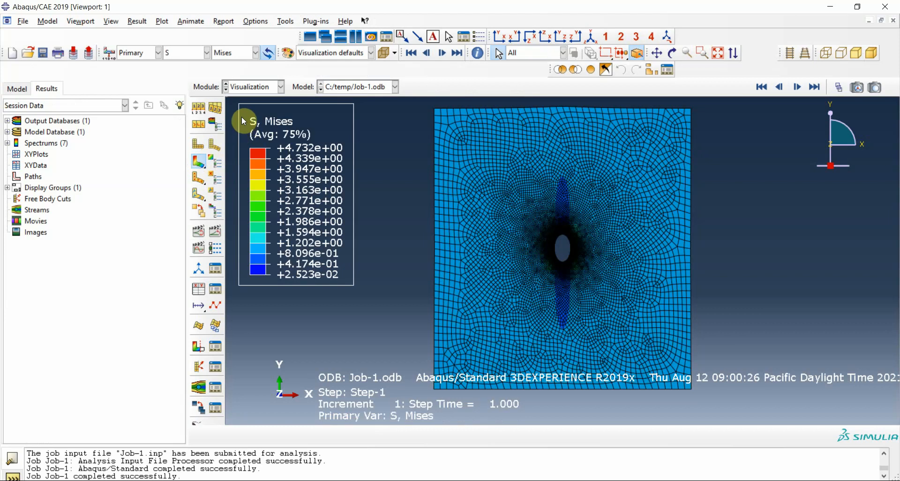
click(231, 56)
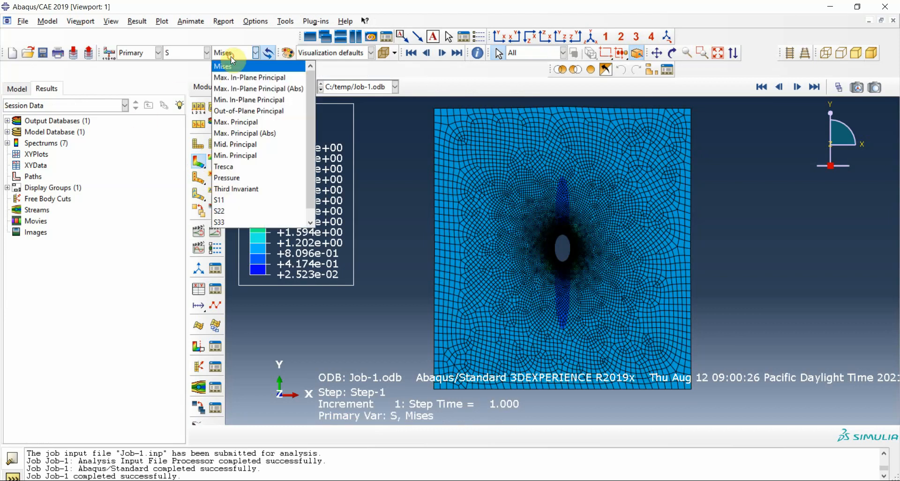
click(217, 211)
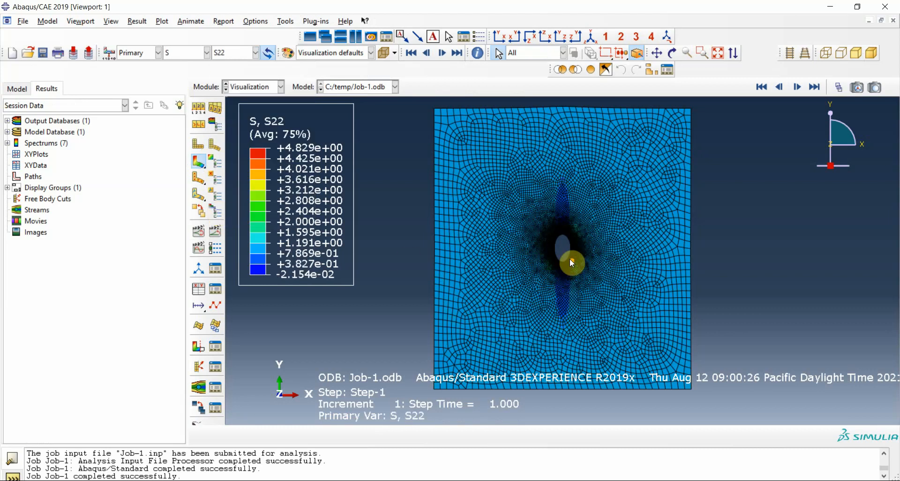
scroll(569, 258, up, 10)
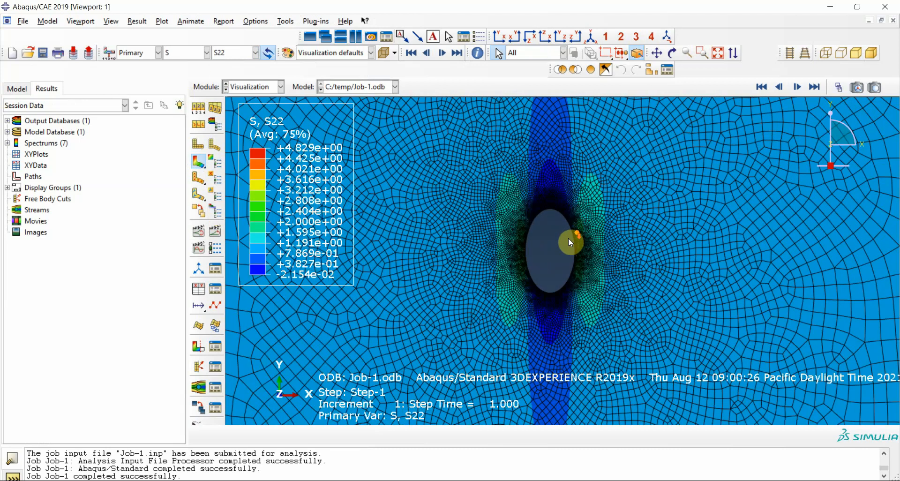
scroll(564, 254, up, 5)
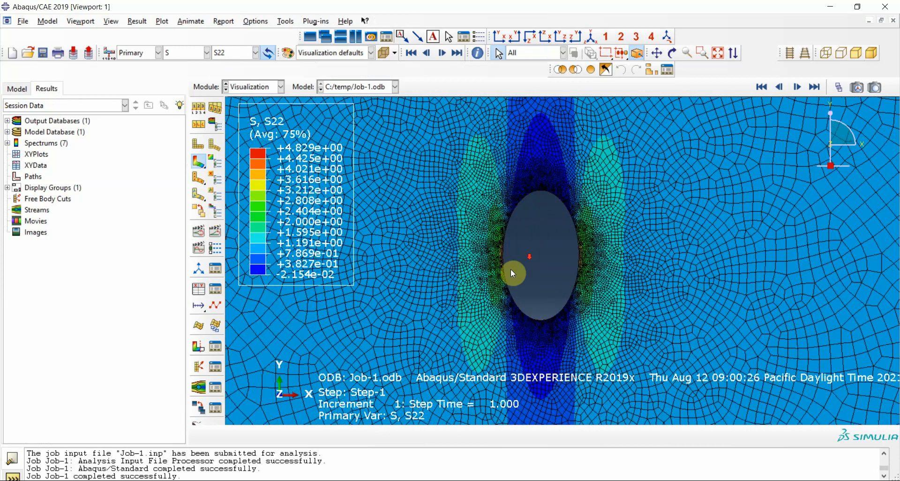